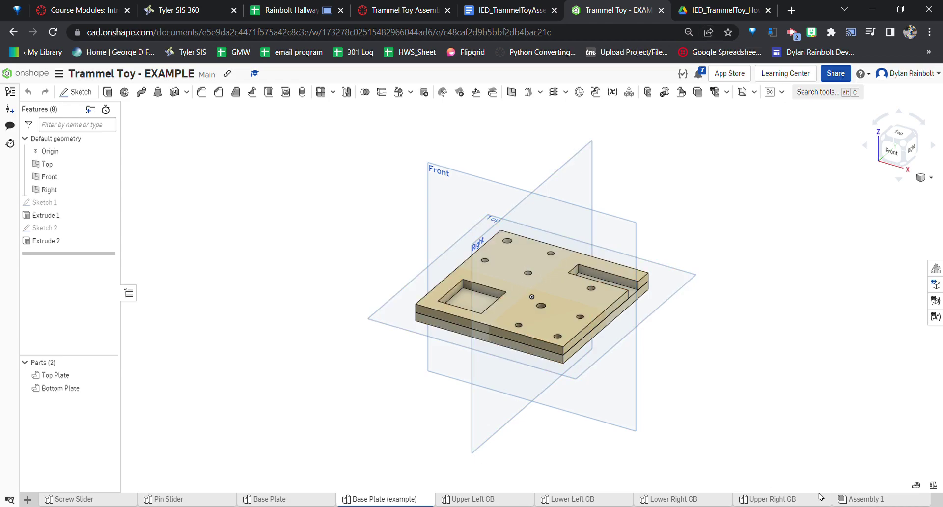
Step: Open Assembly 1 and swing the crank arm so it extends past the purple guide block with the upright dinosaur cutout
{"action": "left_click", "coordinate": [855, 498]}
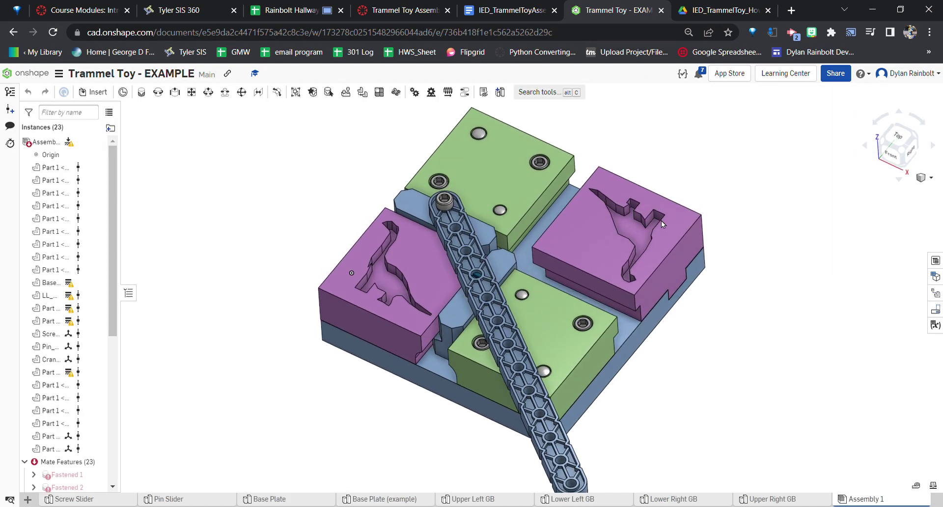
{"action": "scroll", "coordinate": [627, 297], "scroll_direction": "down", "scroll_amount": 3}
{"action": "left_click_drag", "start_coordinate": [595, 393], "coordinate": [700, 170]}
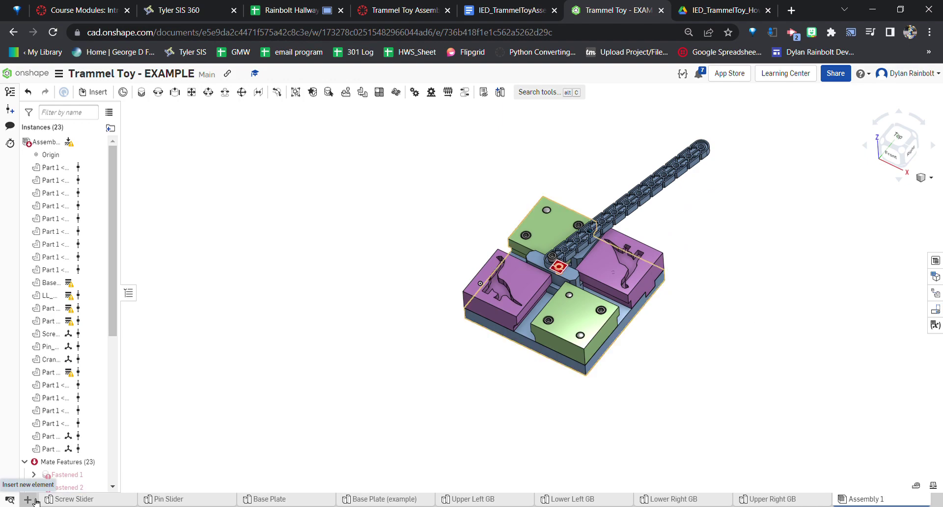
Step: Switch to the trammel toy assembly instructions in Google Docs and review the joint table and the hardware list
{"action": "left_click", "coordinate": [516, 11]}
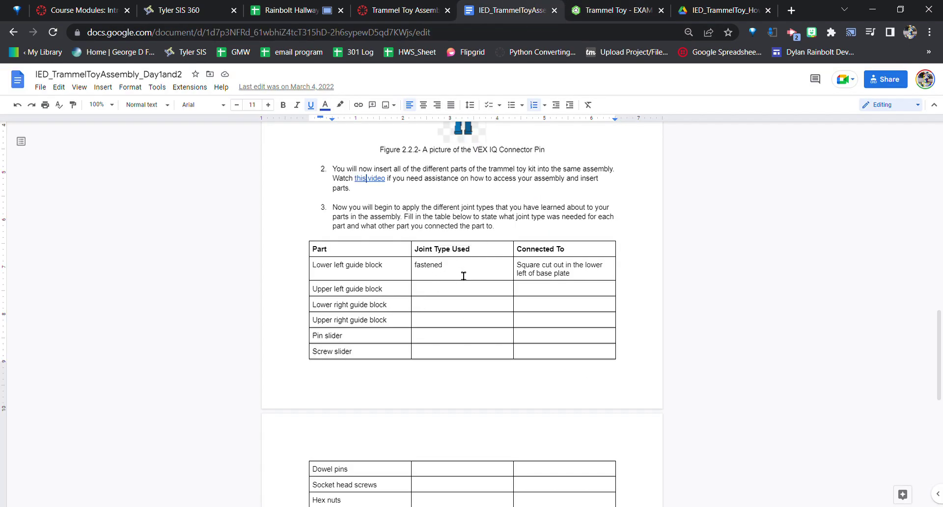
{"action": "scroll", "coordinate": [486, 290], "scroll_direction": "up", "scroll_amount": 8}
{"action": "scroll", "coordinate": [486, 290], "scroll_direction": "up", "scroll_amount": 1}
Step: Return to the Trammel Toy document in Onshape, create a new assembly and rename it Final Assembly
{"action": "key", "text": "ctrl+Tab"}
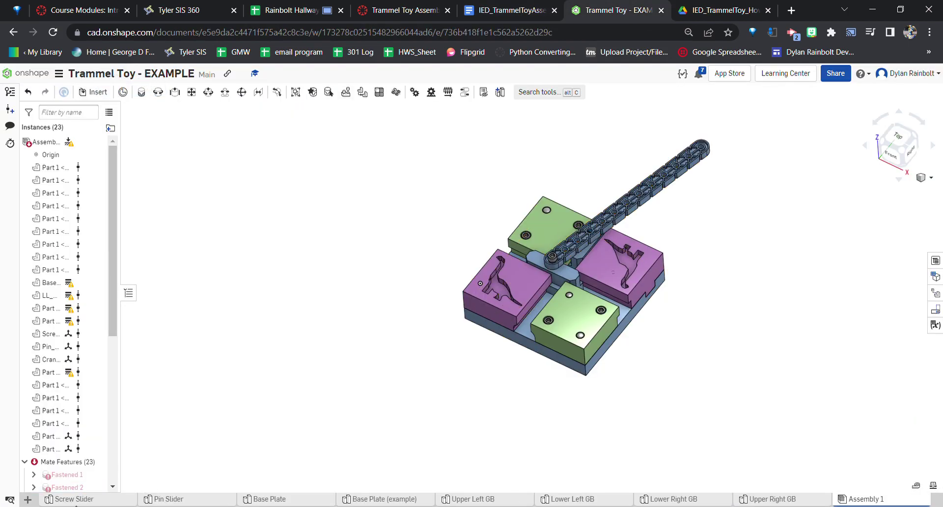
{"action": "left_click", "coordinate": [27, 499]}
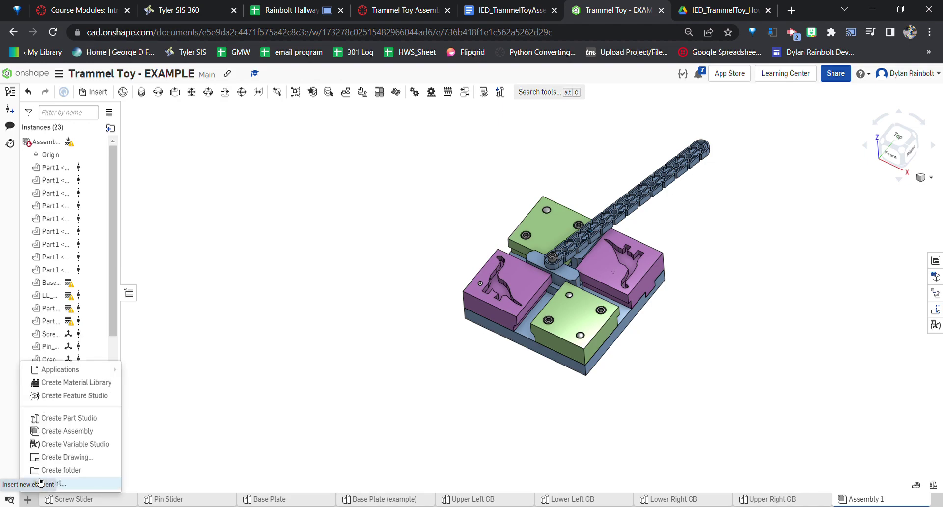
{"action": "left_click", "coordinate": [74, 431]}
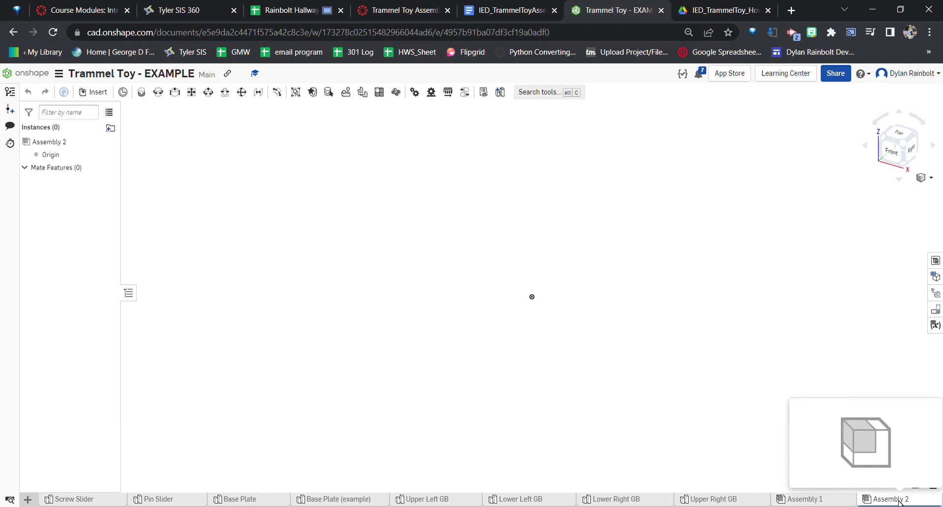
{"action": "right_click", "coordinate": [900, 502]}
{"action": "left_click", "coordinate": [877, 414]}
{"action": "type", "text": "Final Assembly"}
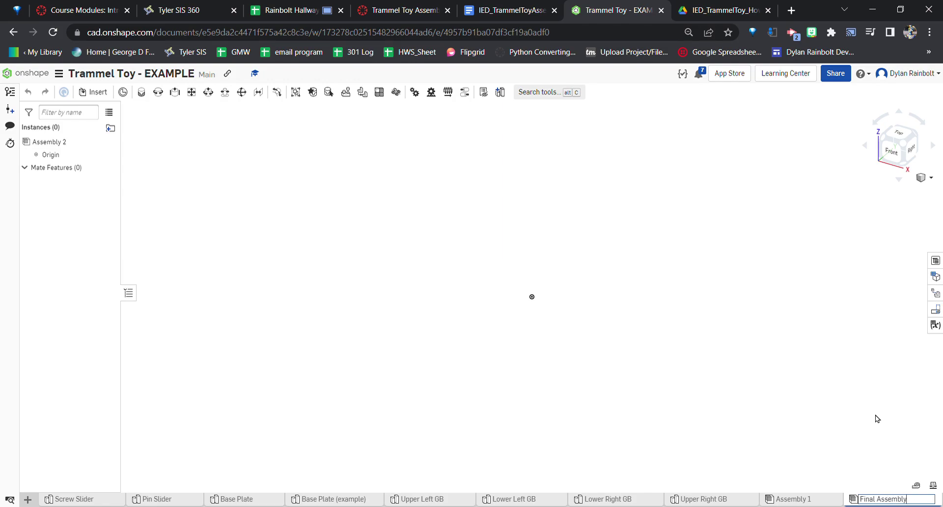
{"action": "key", "text": "Return"}
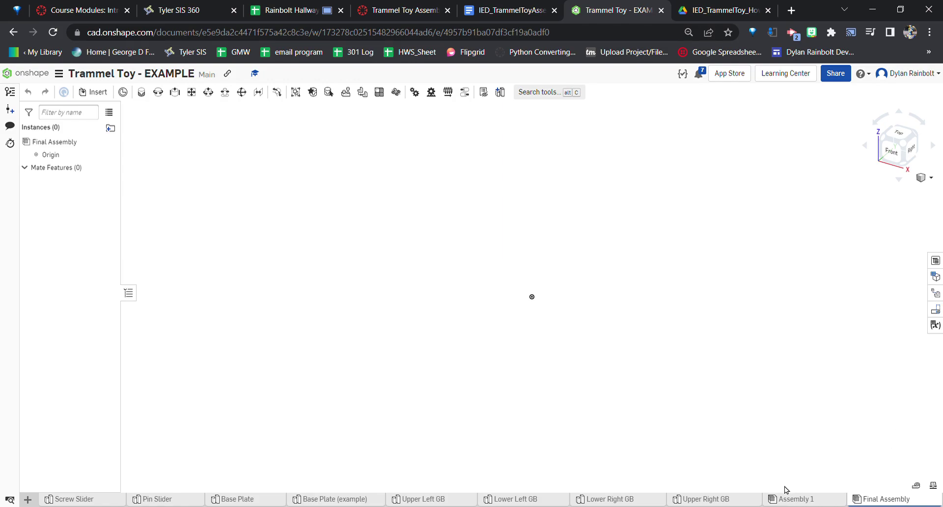
Step: Compare the tools available in the Upper Right GB part studio and Assembly 1, and return to Final Assembly
{"action": "left_click", "coordinate": [721, 500]}
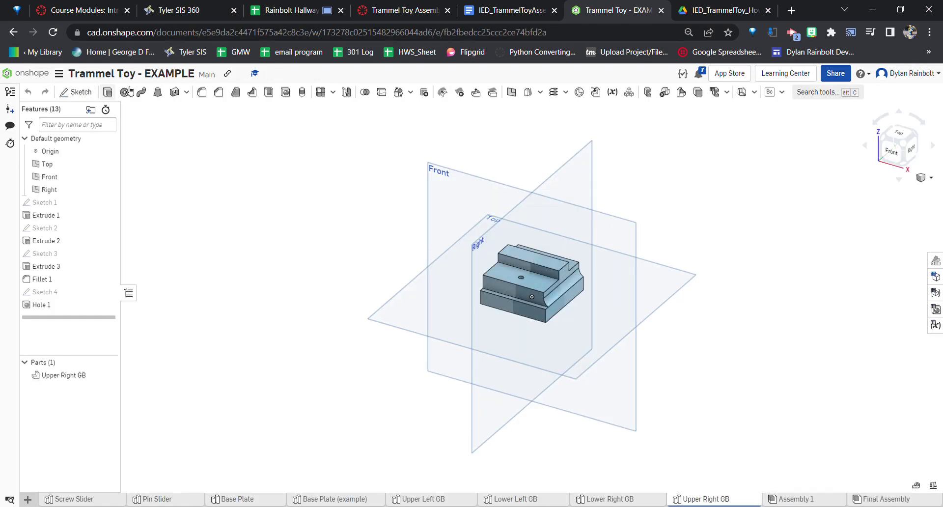
{"action": "left_click", "coordinate": [797, 500]}
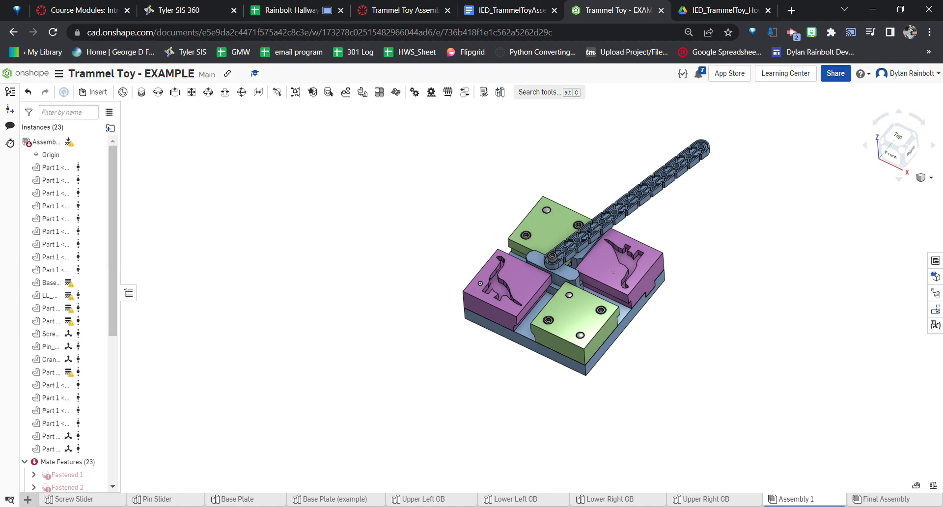
{"action": "left_click", "coordinate": [896, 500]}
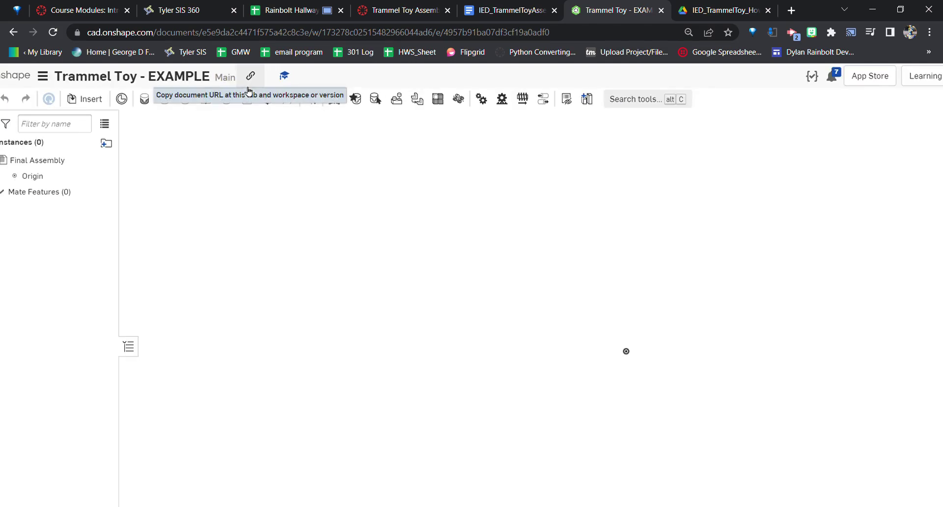
Step: Open the parts insertion dialog, and read the Google Docs instructions on copying the linked parts and signing in
{"action": "left_click", "coordinate": [91, 100]}
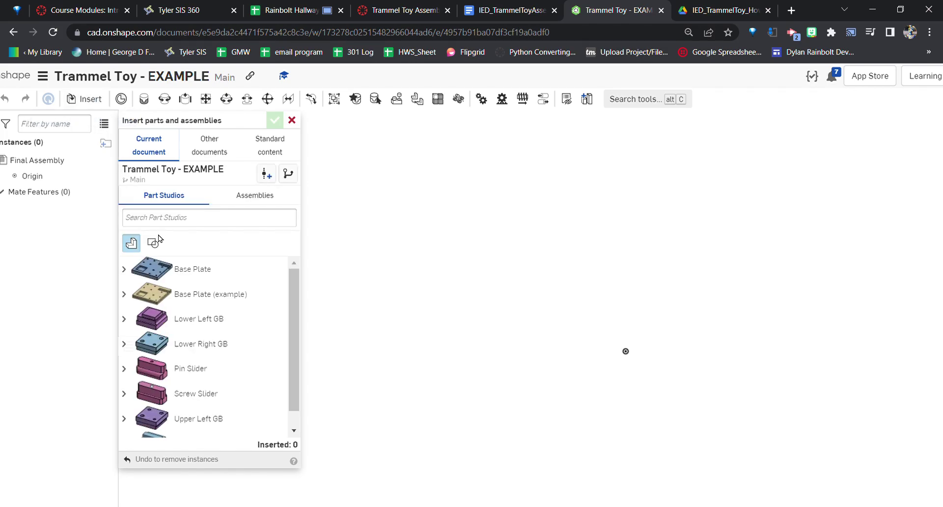
{"action": "left_click", "coordinate": [518, 6]}
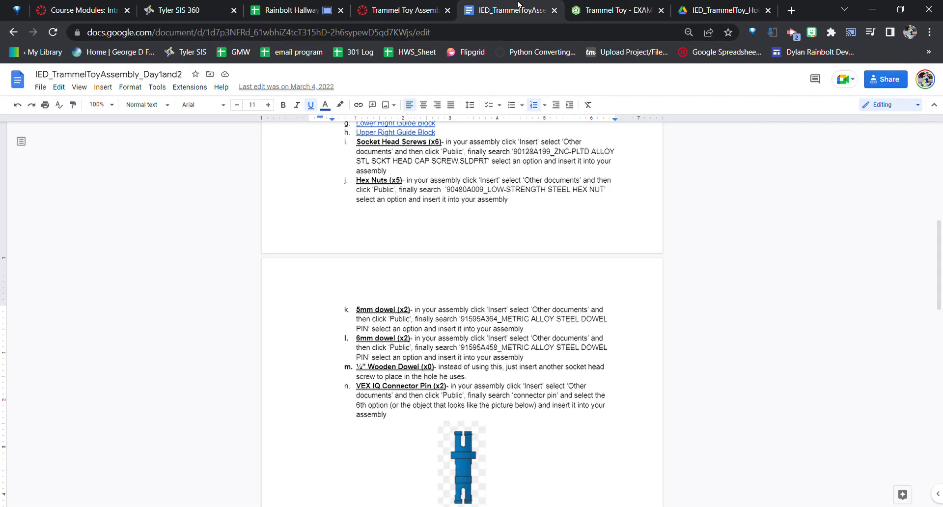
{"action": "scroll", "coordinate": [491, 272], "scroll_direction": "up", "scroll_amount": 8}
{"action": "scroll", "coordinate": [575, 251], "scroll_direction": "down", "scroll_amount": 4}
{"action": "scroll", "coordinate": [580, 261], "scroll_direction": "down", "scroll_amount": 1}
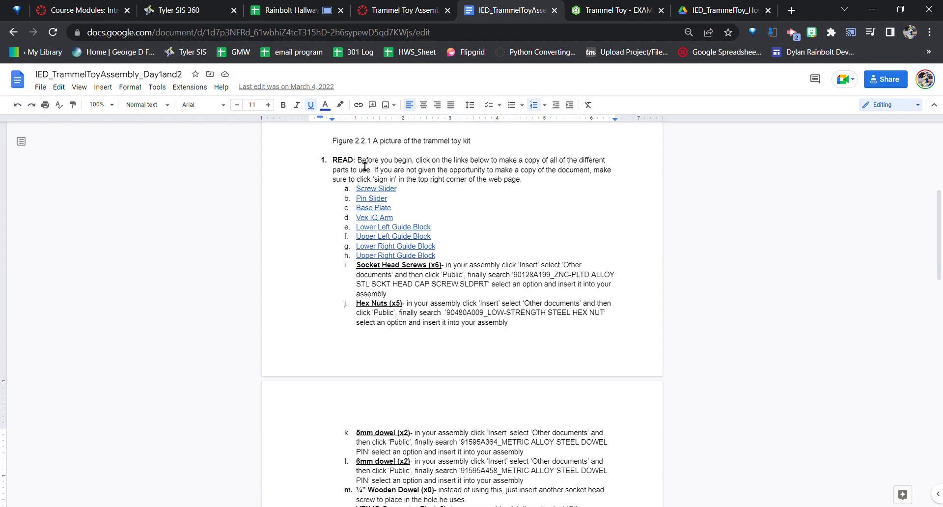
{"action": "left_click_drag", "start_coordinate": [358, 160], "coordinate": [531, 185]}
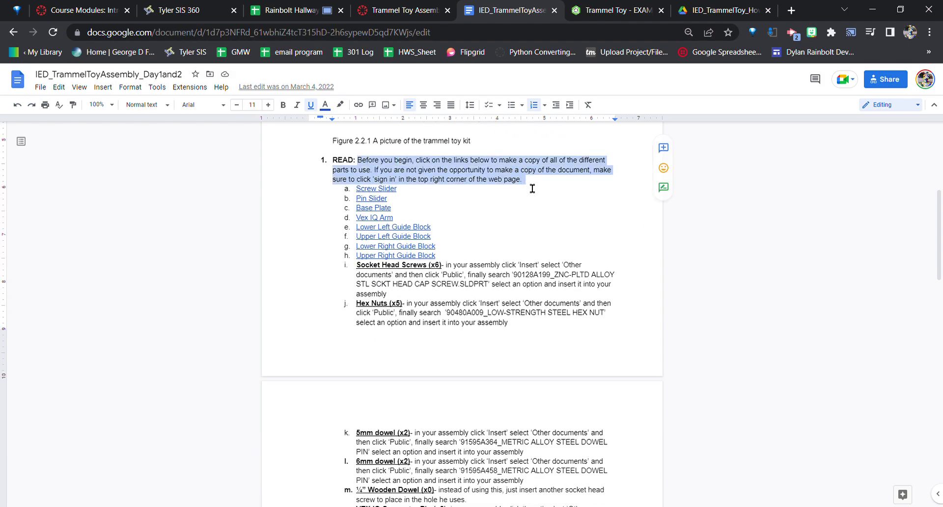
{"action": "left_click", "coordinate": [384, 198]}
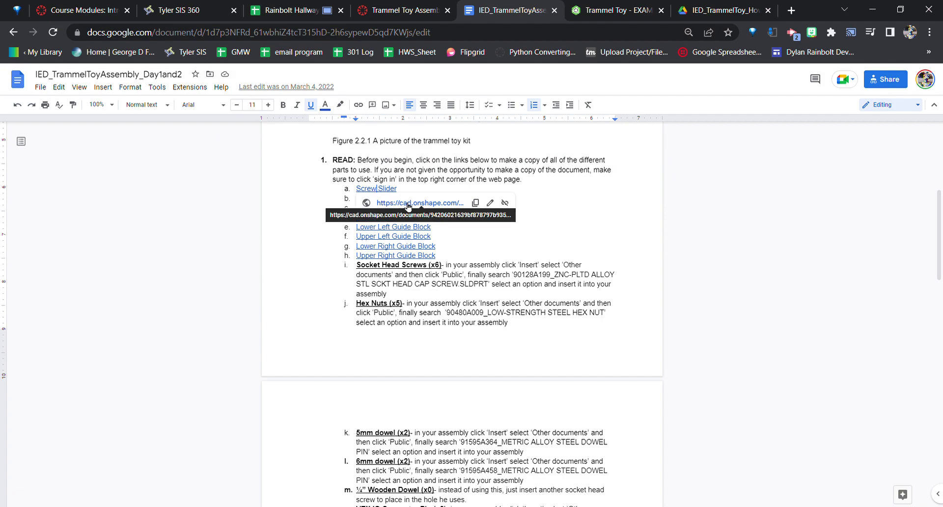
{"action": "left_click", "coordinate": [433, 182]}
{"action": "left_click_drag", "start_coordinate": [375, 179], "coordinate": [395, 180]}
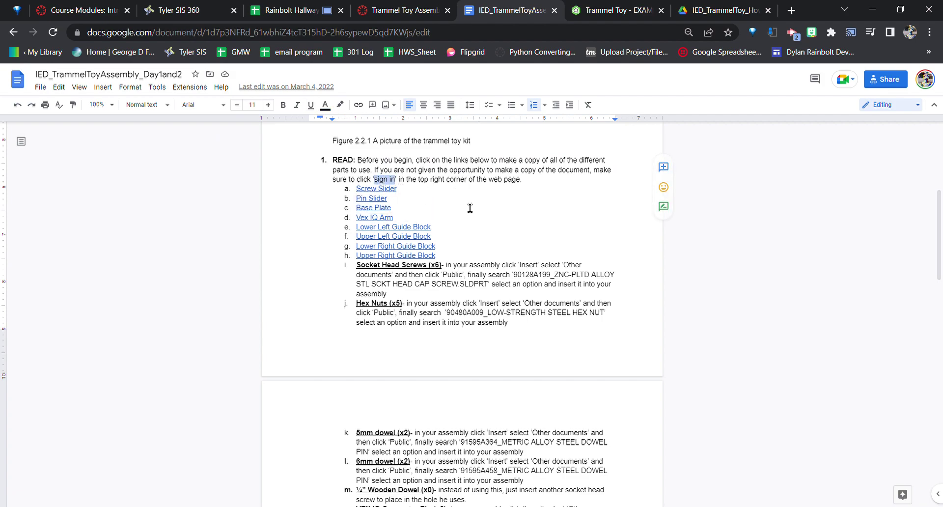
{"action": "left_click", "coordinate": [617, 10]}
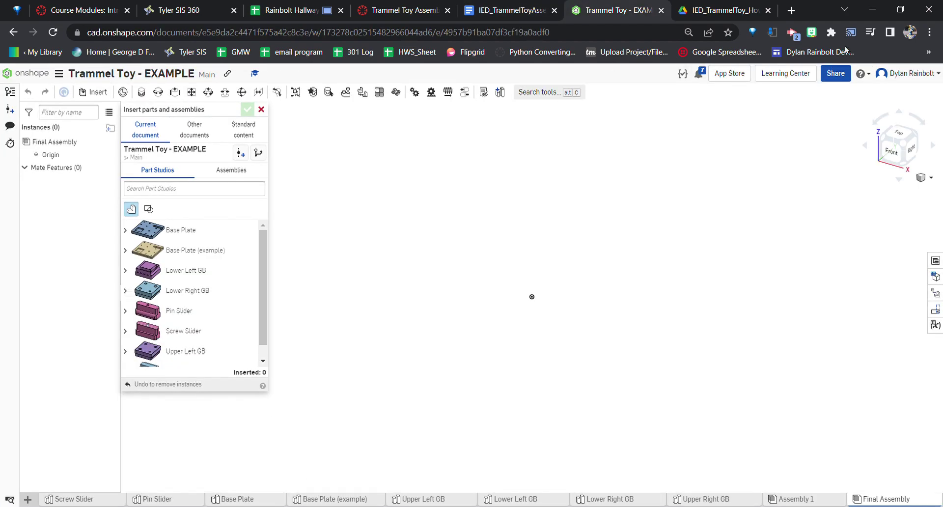
Step: Examine the part links and the insertion instructions for the screws, nuts, dowels and VEX IQ connector pin in Google Docs
{"action": "left_click", "coordinate": [511, 9]}
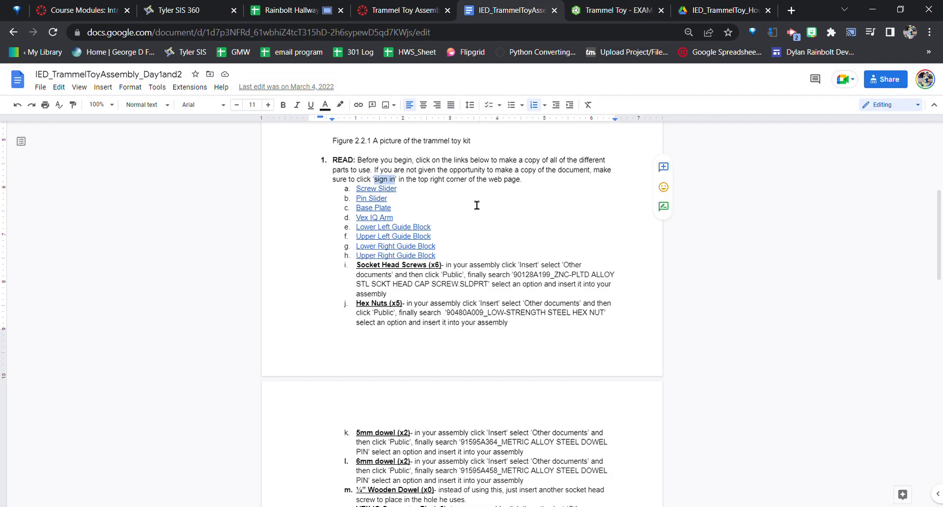
{"action": "left_click", "coordinate": [476, 205]}
{"action": "left_click", "coordinate": [376, 190]}
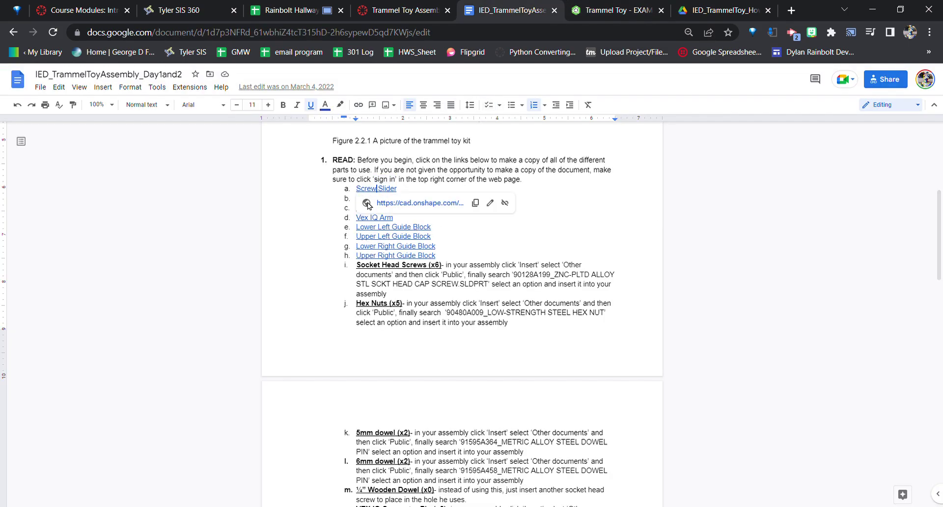
{"action": "left_click", "coordinate": [326, 213]}
{"action": "left_click", "coordinate": [512, 272]}
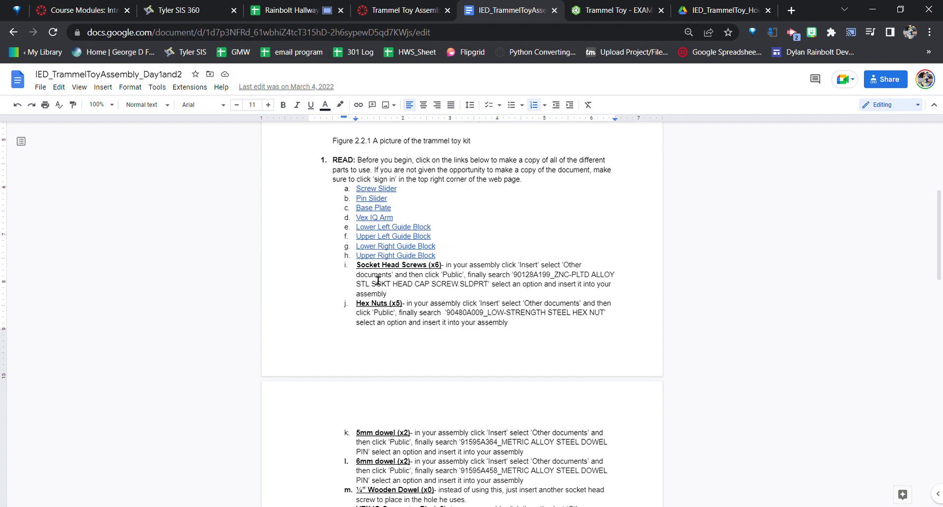
{"action": "scroll", "coordinate": [426, 225], "scroll_direction": "down", "scroll_amount": 2}
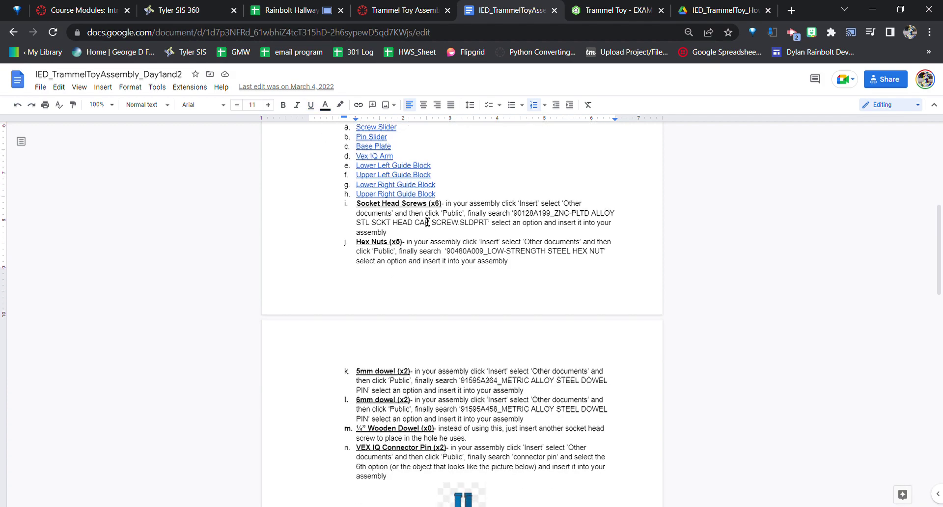
{"action": "scroll", "coordinate": [427, 222], "scroll_direction": "up", "scroll_amount": 5, "text": "ctrl"}
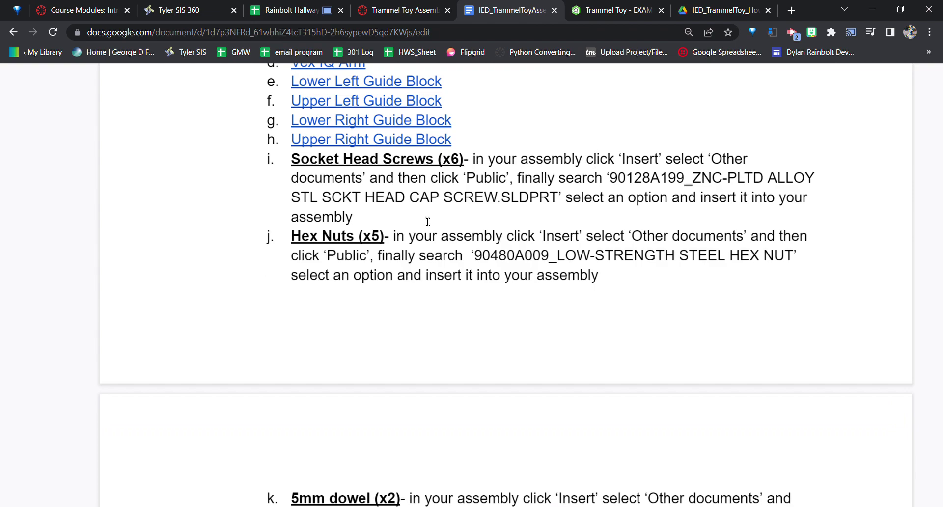
{"action": "scroll", "coordinate": [372, 290], "scroll_direction": "down", "scroll_amount": 8}
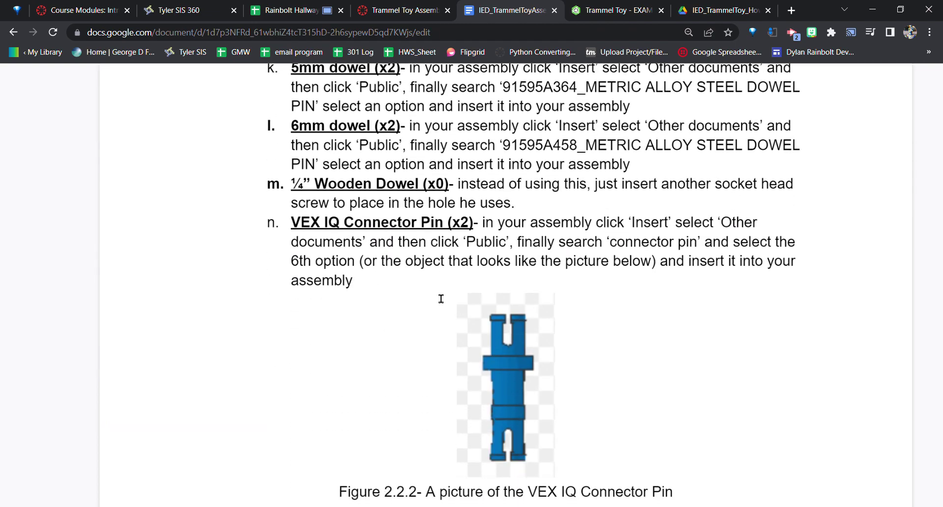
{"action": "scroll", "coordinate": [438, 299], "scroll_direction": "up", "scroll_amount": 8}
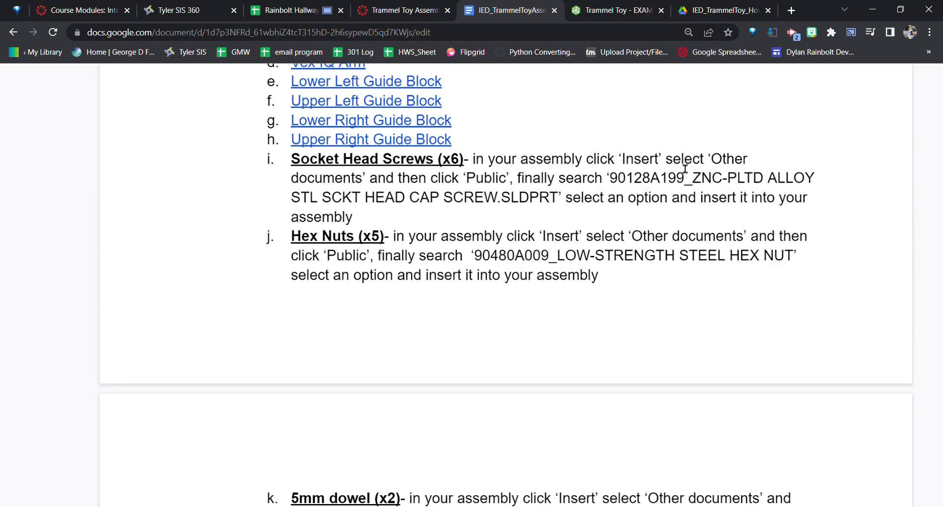
Step: Back in Onshape, restart inserting parts into Final Assembly and browse the public documents as the source
{"action": "key", "text": "ctrl+Tab"}
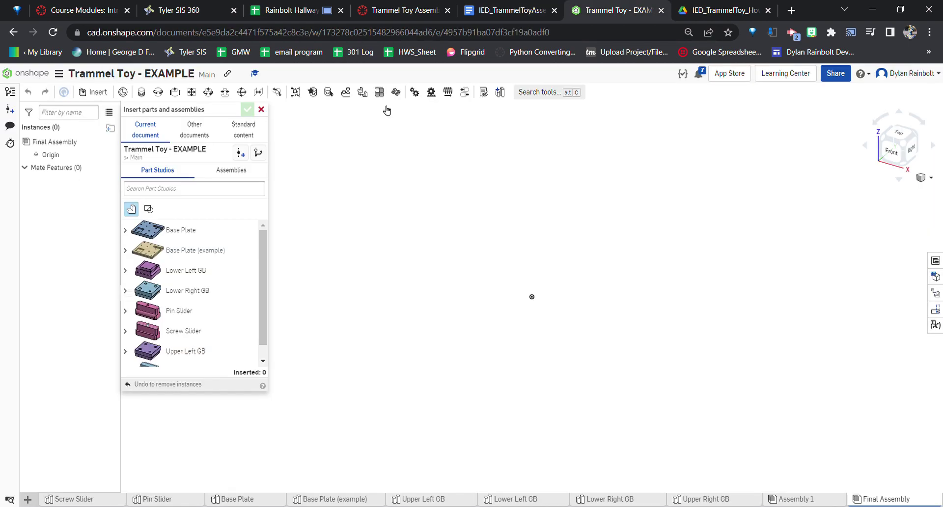
{"action": "left_click", "coordinate": [261, 109]}
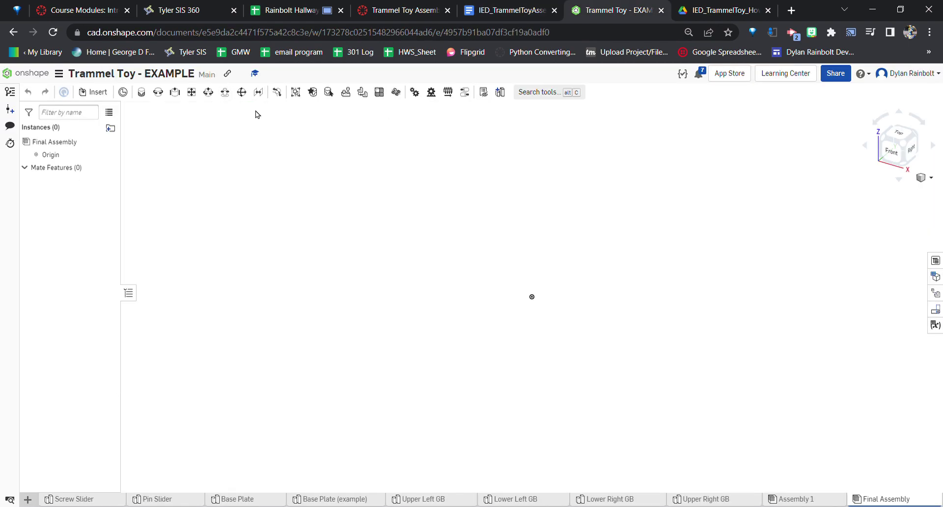
{"action": "left_click", "coordinate": [94, 92]}
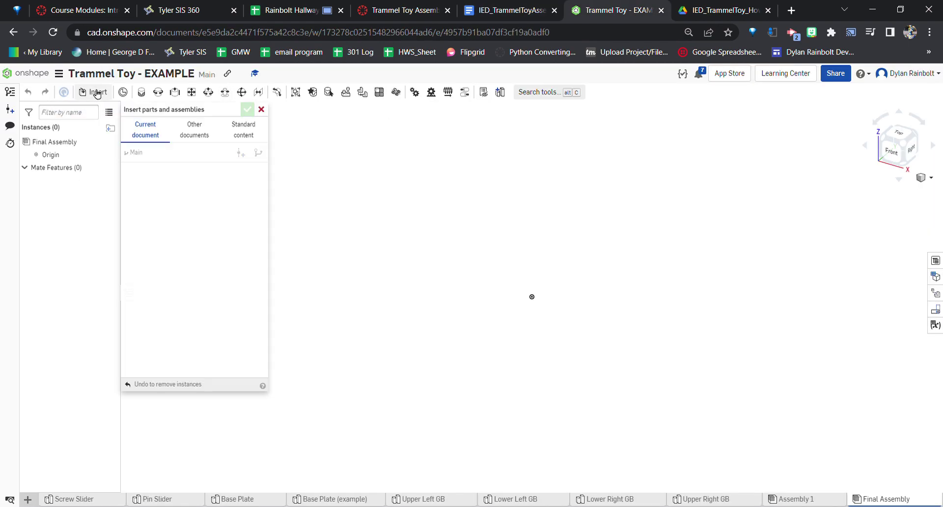
{"action": "left_click", "coordinate": [195, 129]}
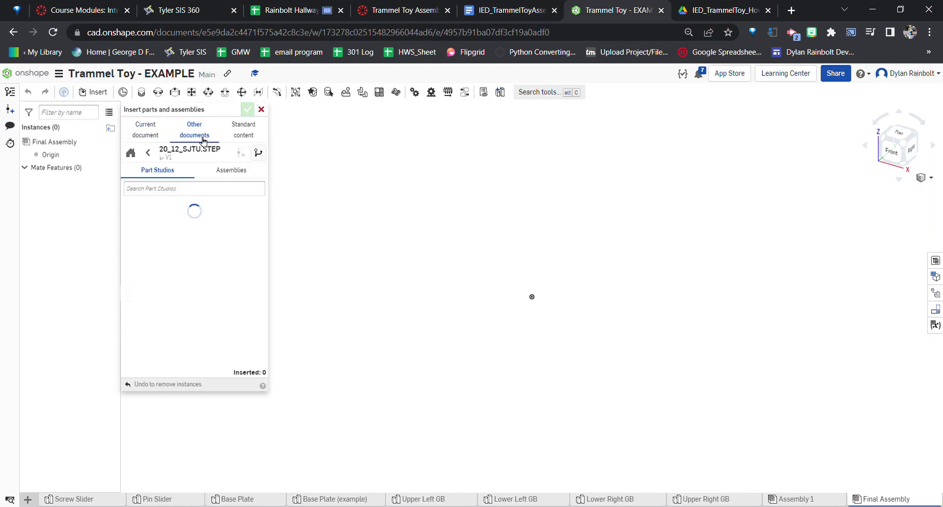
{"action": "left_click", "coordinate": [131, 153]}
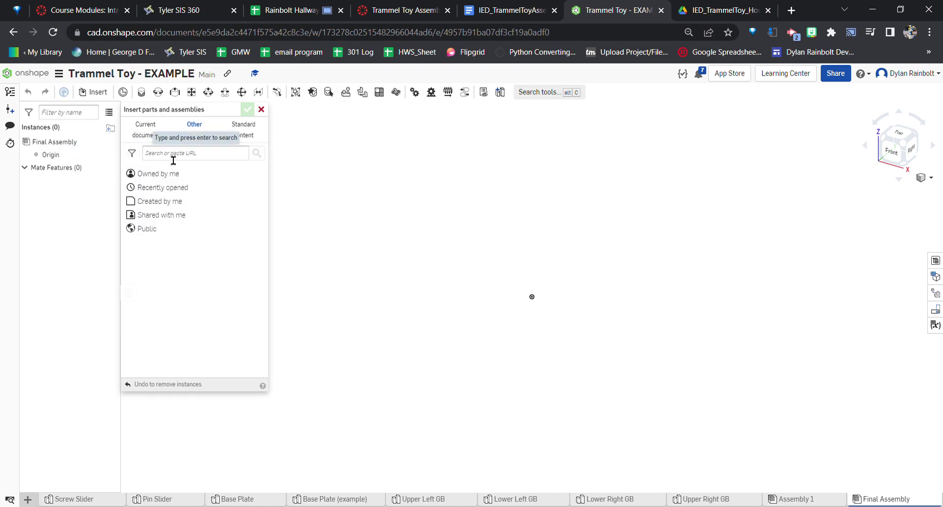
{"action": "left_click", "coordinate": [153, 229]}
{"action": "left_click", "coordinate": [196, 153]}
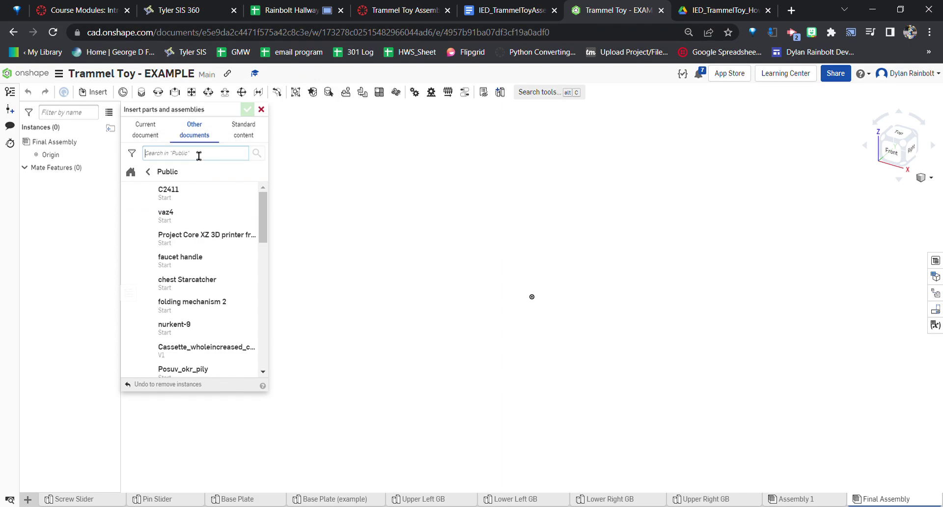
Step: Copy "90128A199_ZNC-PLTD ALLOY STL SCKT HEAD CAP SCREW.SLDPRT" from the Google Docs instructions and search Onshape's public documents for it
{"action": "left_click", "coordinate": [508, 10]}
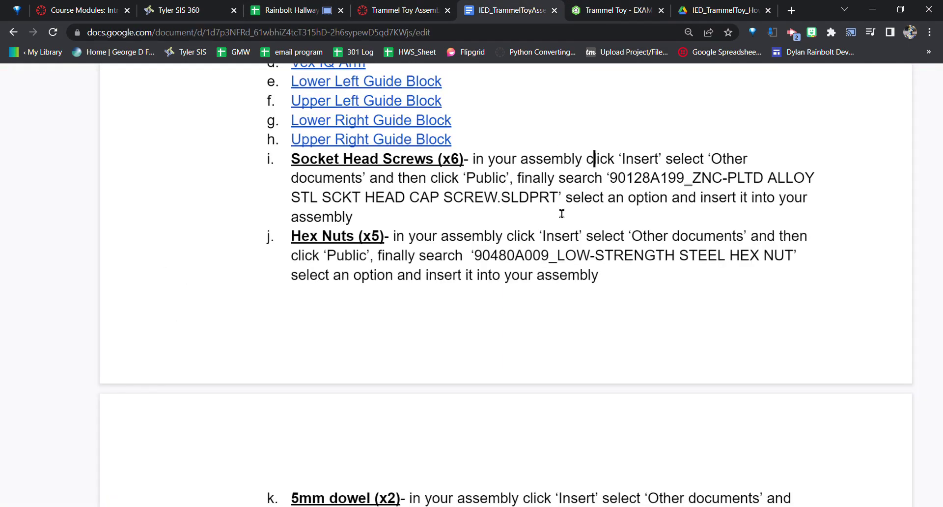
{"action": "left_click_drag", "start_coordinate": [610, 180], "coordinate": [566, 204]}
{"action": "key", "text": "ctrl+c"}
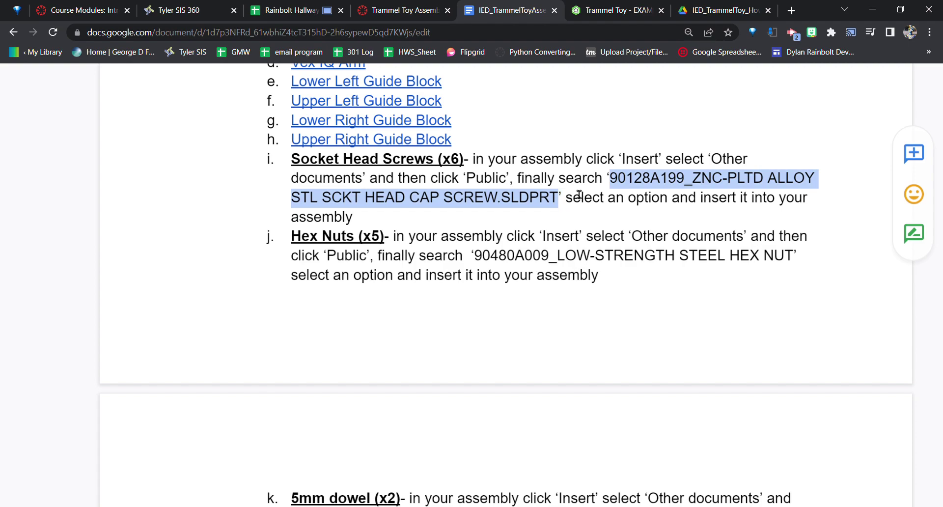
{"action": "left_click", "coordinate": [616, 10]}
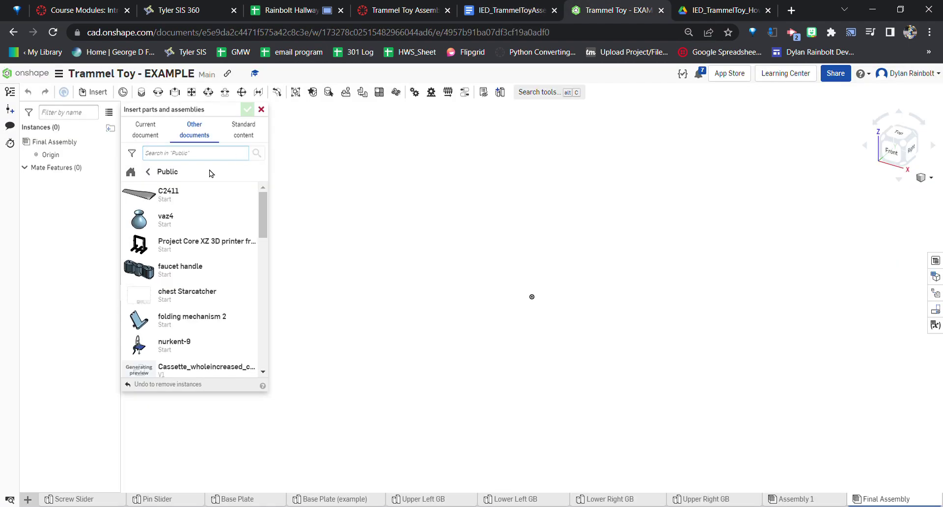
{"action": "key", "text": "ctrl+v"}
{"action": "left_click", "coordinate": [257, 153]}
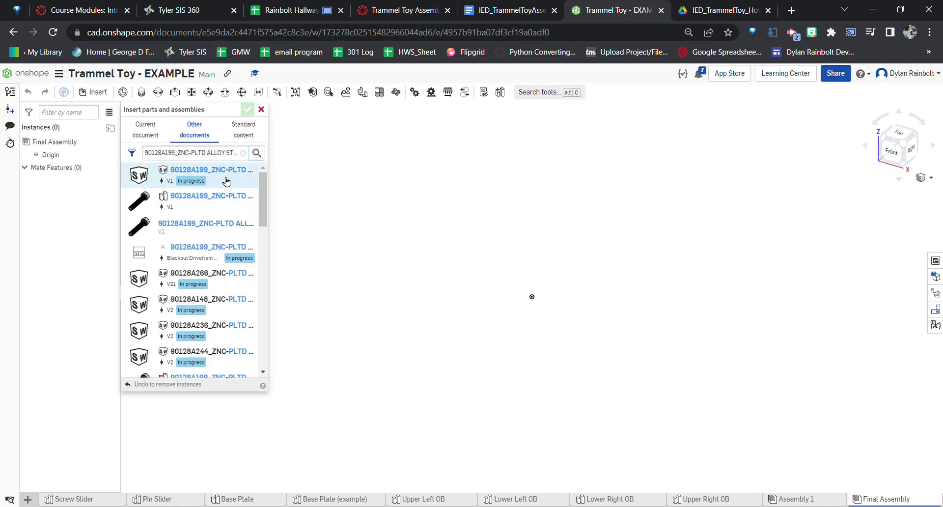
Step: Insert Part 1 from the 90128A199_ZNC-PLTD socket head screw document into Final Assembly and check the required screw quantity in Google Docs
{"action": "left_click", "coordinate": [233, 207]}
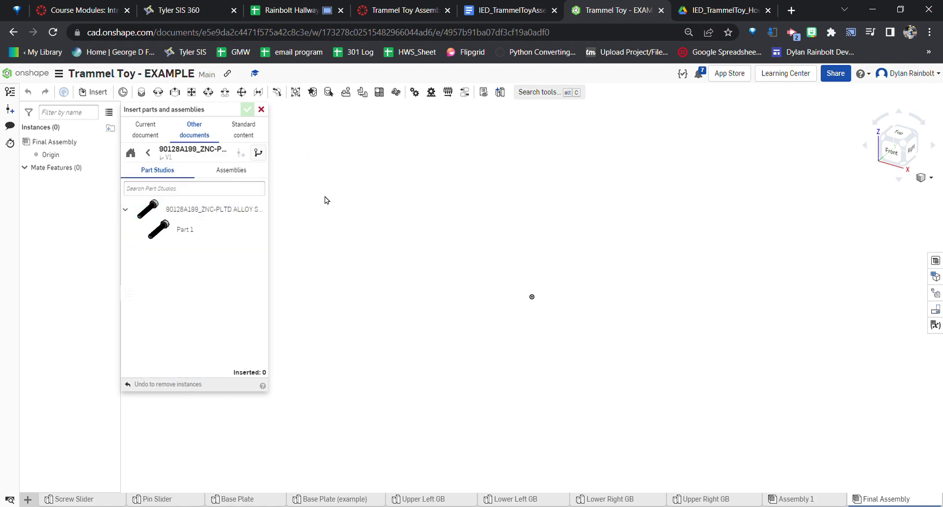
{"action": "left_click", "coordinate": [208, 230]}
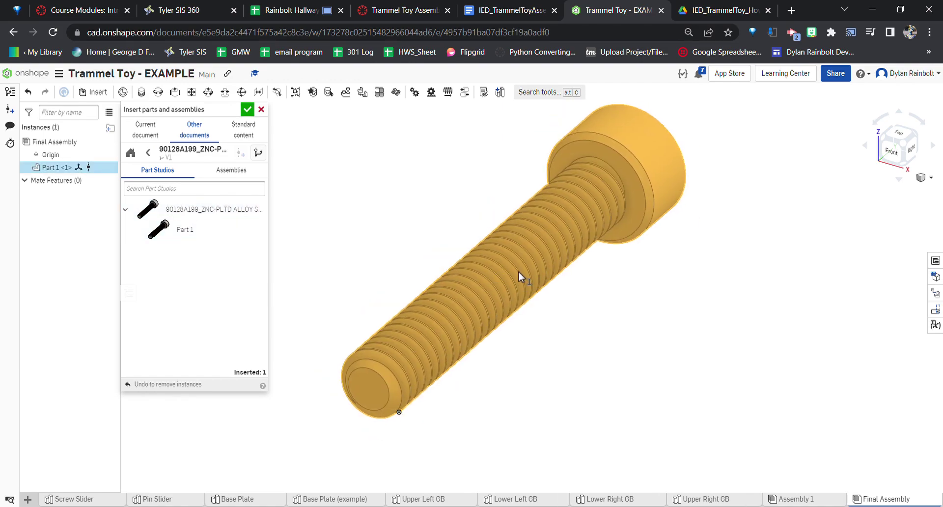
{"action": "left_click", "coordinate": [518, 15]}
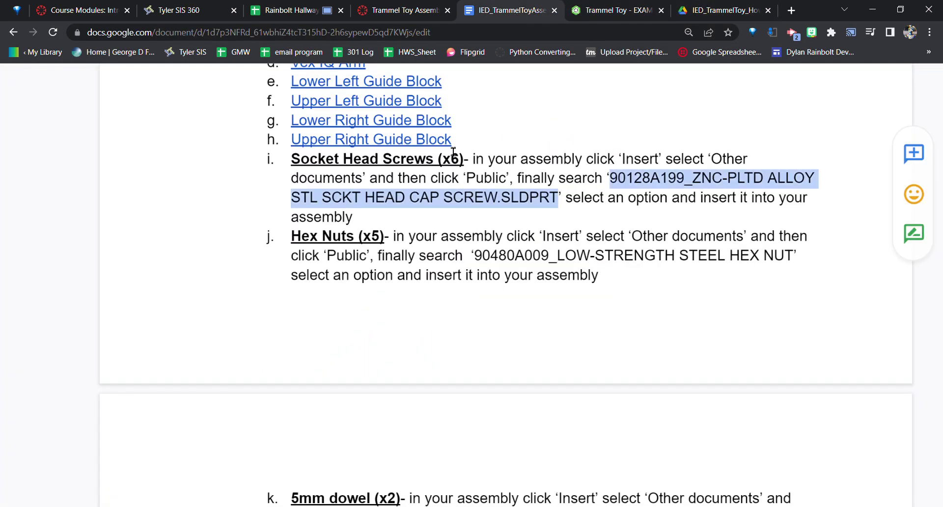
{"action": "left_click", "coordinate": [614, 10]}
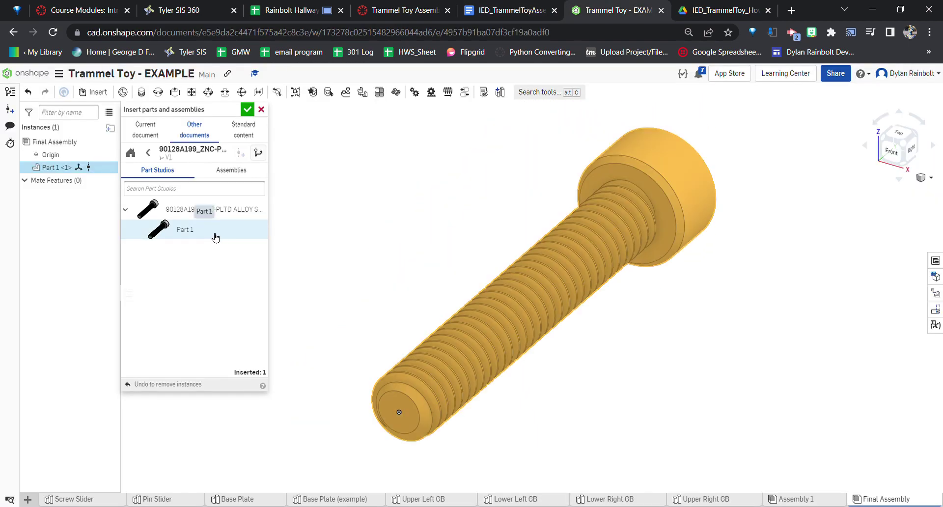
Step: Back in Onshape, insert five more copies of the socket head screw, place them beside the origin, and finish inserting
{"action": "left_click", "coordinate": [216, 236]}
{"action": "left_click", "coordinate": [215, 236]}
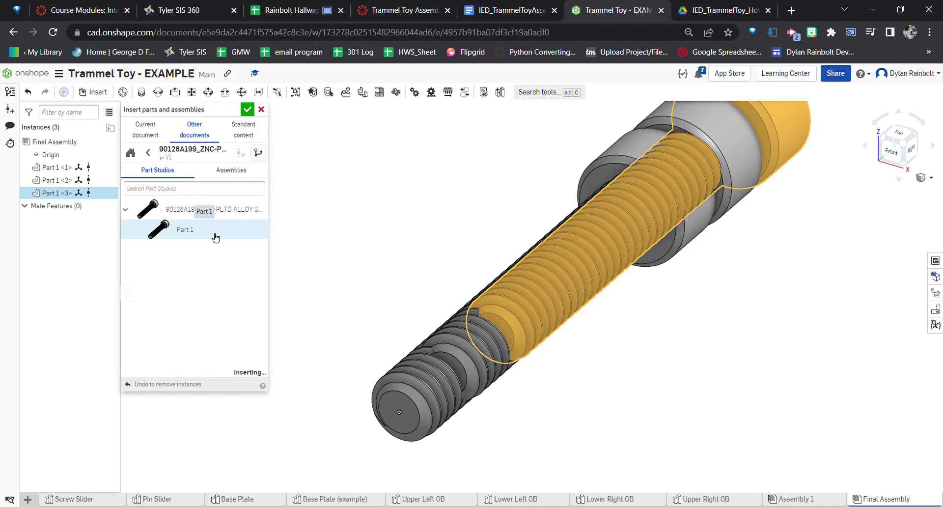
{"action": "left_click", "coordinate": [215, 236]}
{"action": "left_click", "coordinate": [215, 236]}
{"action": "left_click", "coordinate": [215, 237]}
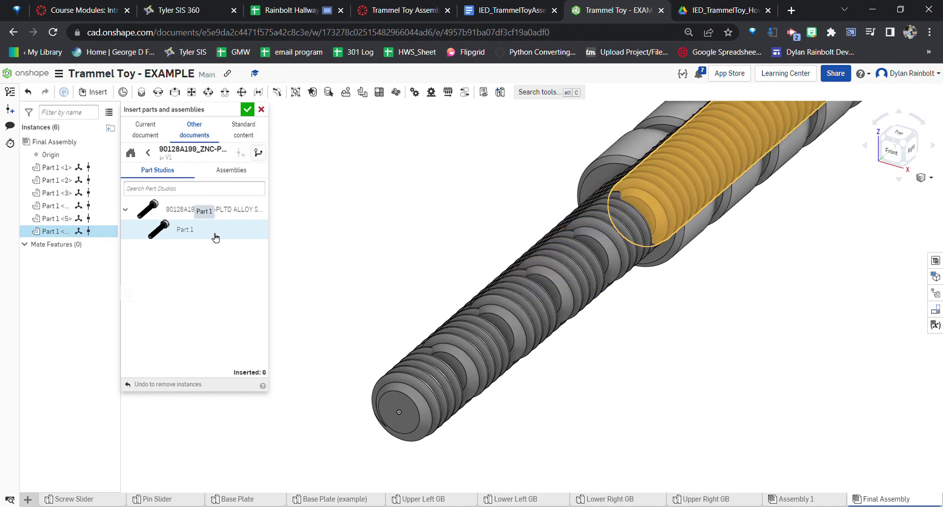
{"action": "scroll", "coordinate": [449, 269], "scroll_direction": "down", "scroll_amount": 5}
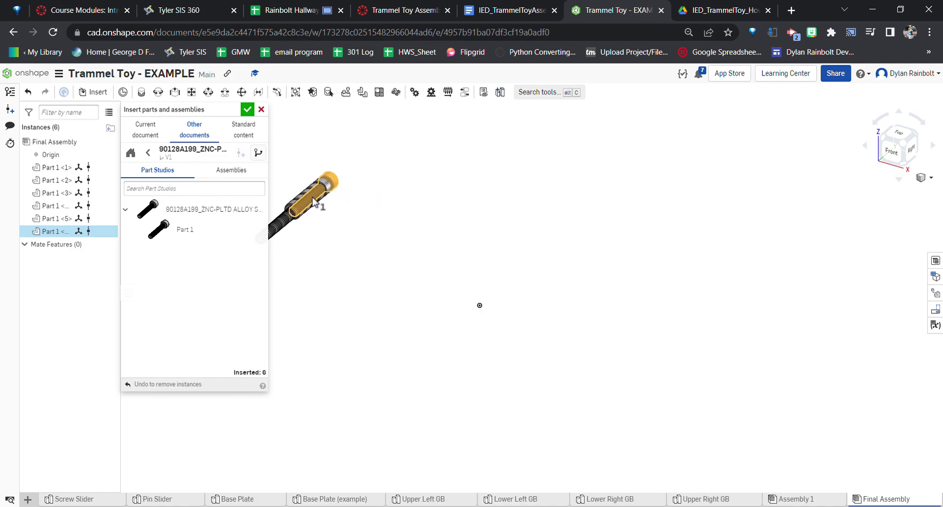
{"action": "left_click", "coordinate": [314, 202]}
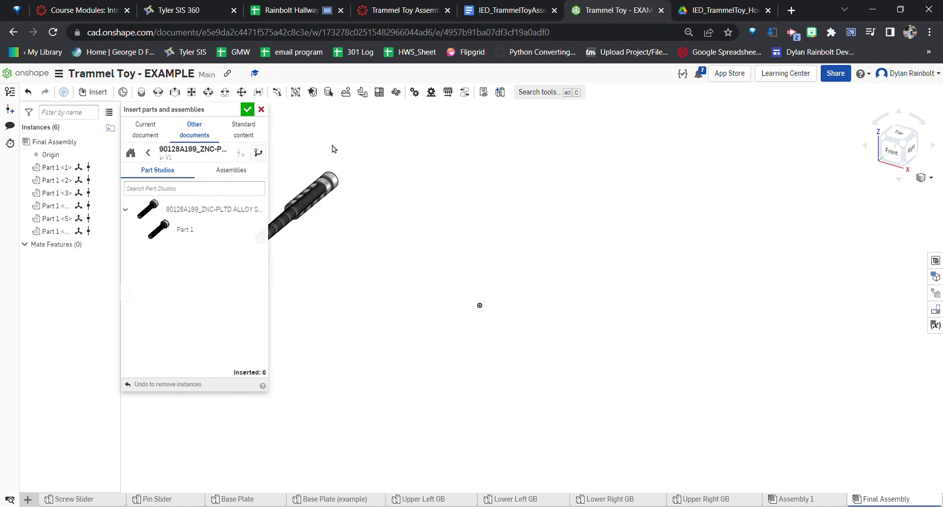
{"action": "key", "text": "Escape"}
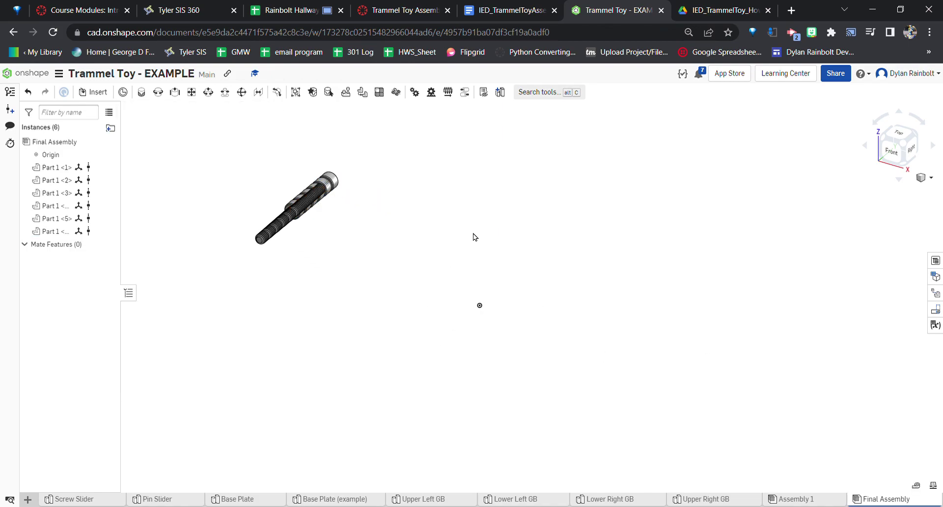
{"action": "left_click", "coordinate": [705, 10]}
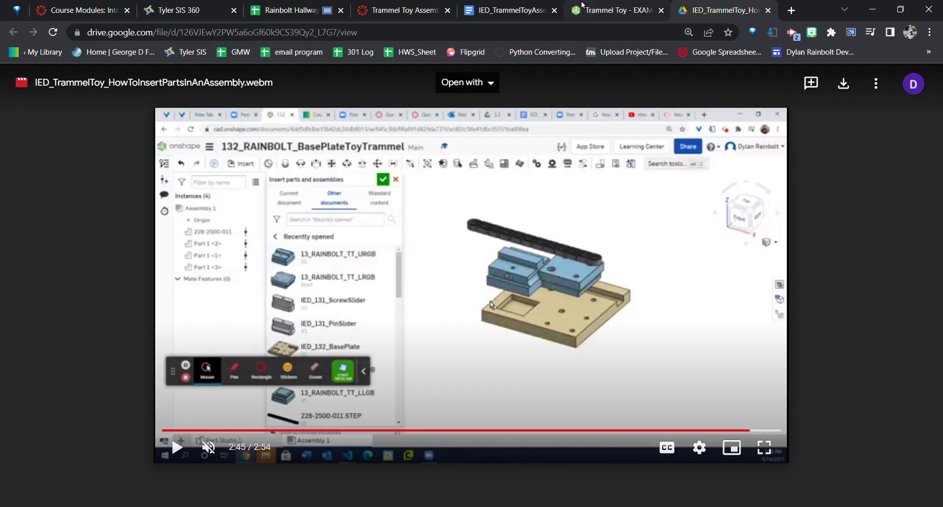
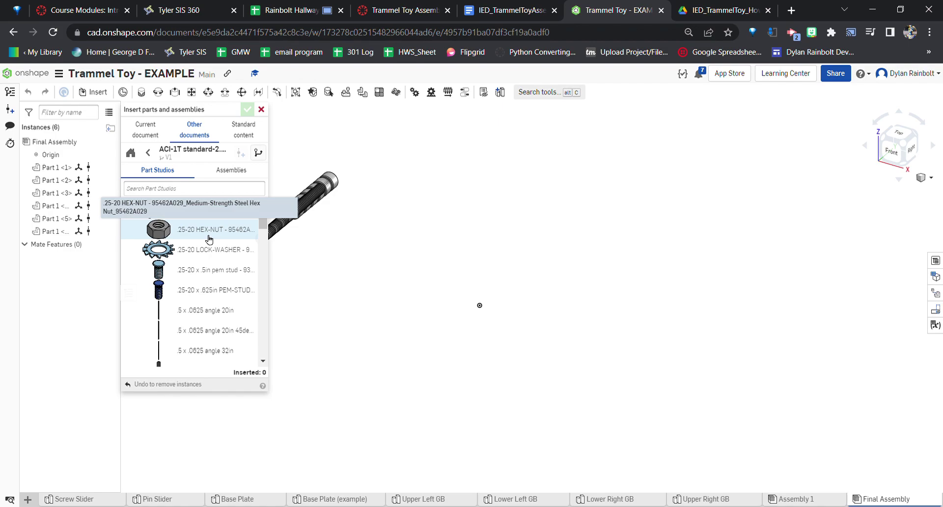
Step: Examine the ACI-1T standard-2 parts list for a hex nut, comparing it with "90480A009_LOW-STRENGTH STEEL HEX NUT" in the Google Docs instructions
{"action": "left_click", "coordinate": [544, 6]}
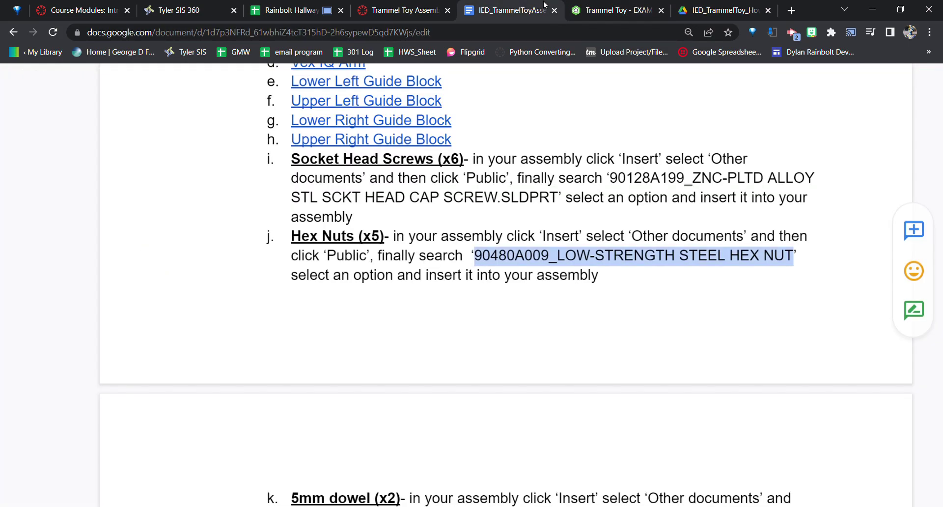
{"action": "left_click", "coordinate": [611, 6]}
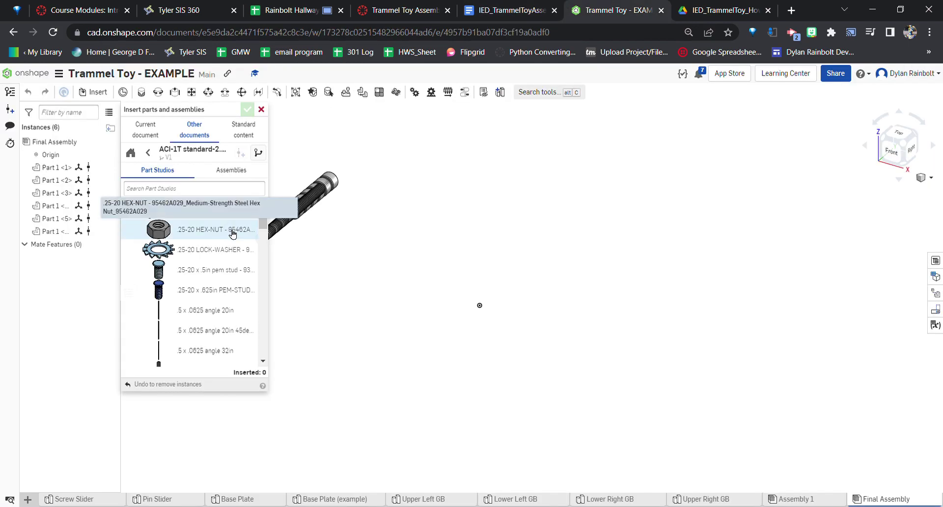
{"action": "scroll", "coordinate": [233, 234], "scroll_direction": "down", "scroll_amount": 5}
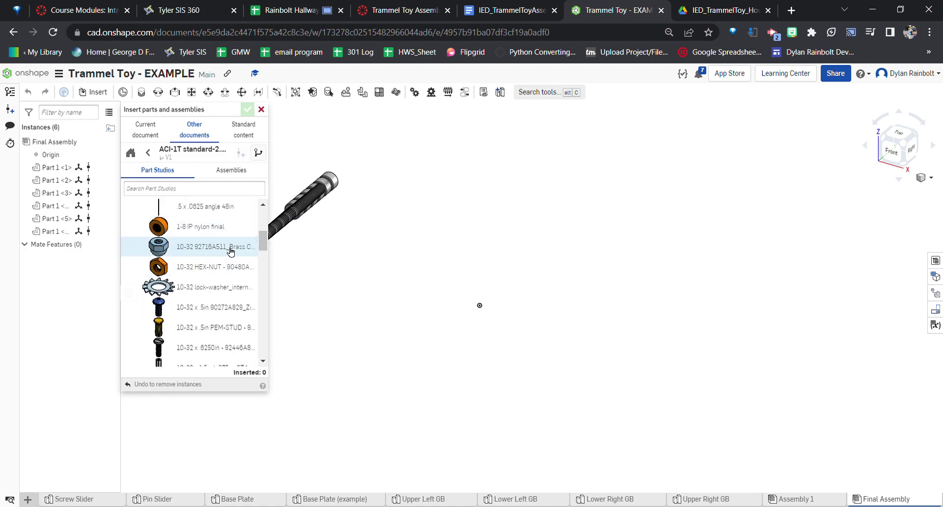
{"action": "scroll", "coordinate": [227, 270], "scroll_direction": "down", "scroll_amount": 1}
{"action": "scroll", "coordinate": [227, 270], "scroll_direction": "up", "scroll_amount": 1}
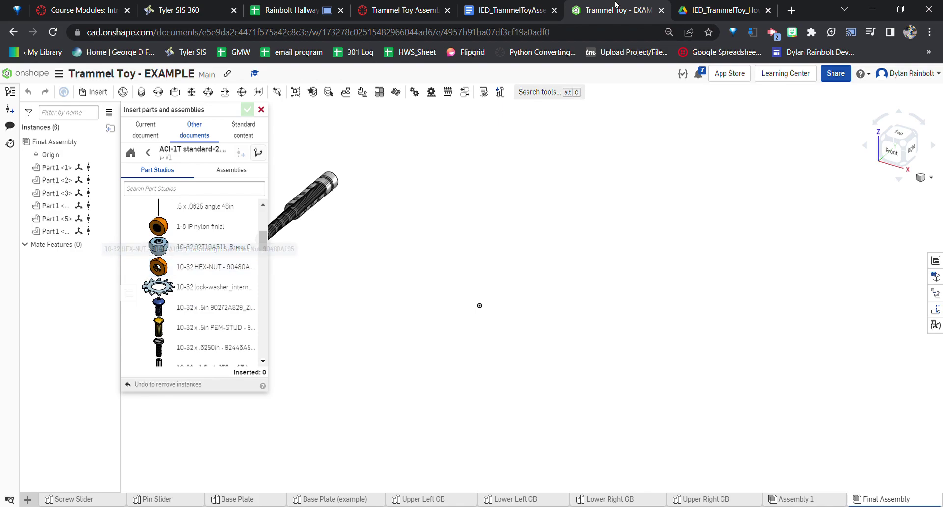
{"action": "left_click", "coordinate": [515, 5]}
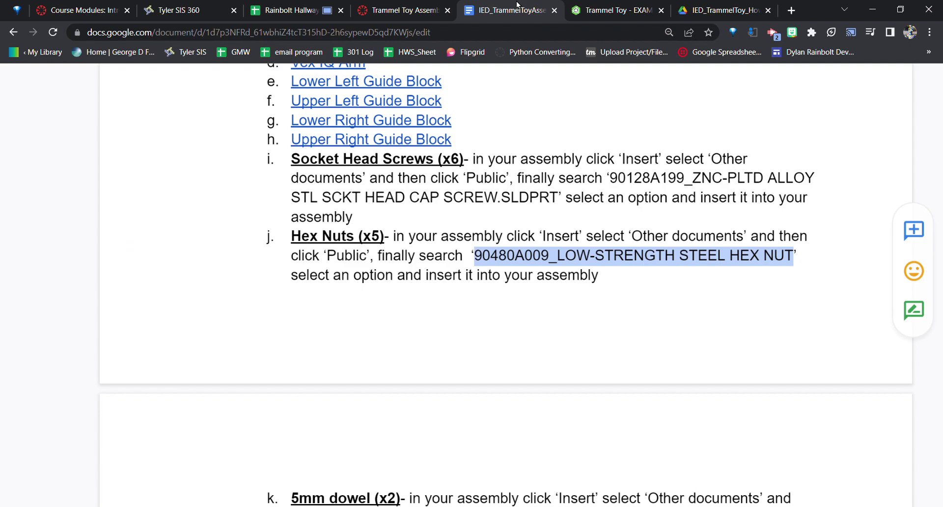
{"action": "left_click", "coordinate": [596, 4]}
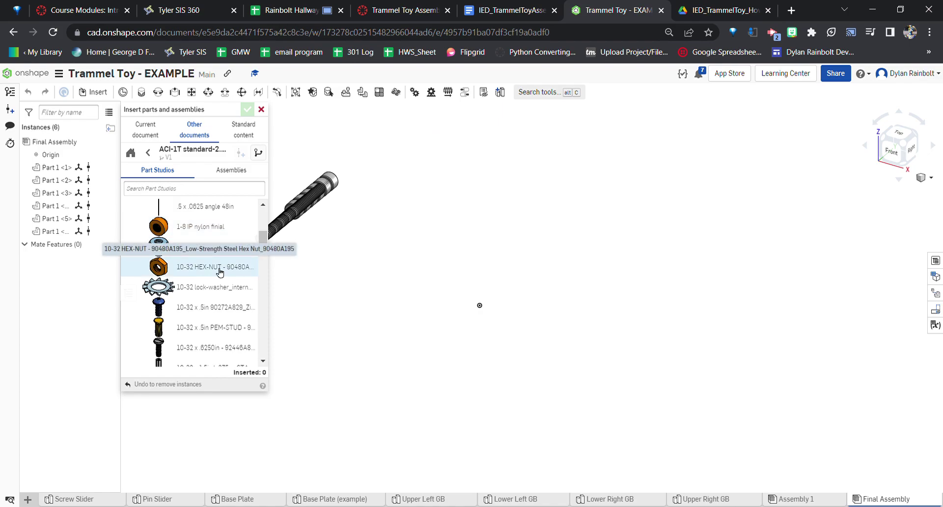
{"action": "scroll", "coordinate": [220, 273], "scroll_direction": "down", "scroll_amount": 8}
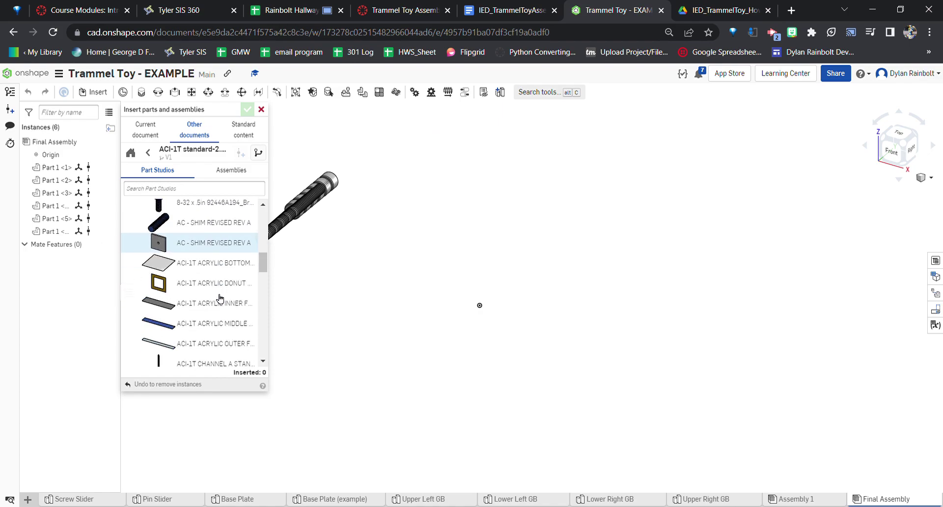
{"action": "scroll", "coordinate": [220, 301], "scroll_direction": "down", "scroll_amount": 10}
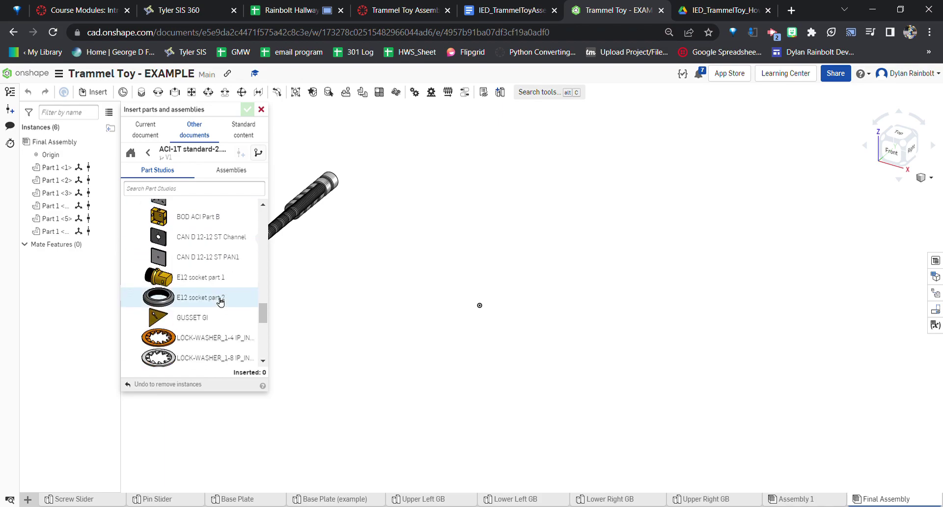
{"action": "scroll", "coordinate": [222, 302], "scroll_direction": "down", "scroll_amount": 5}
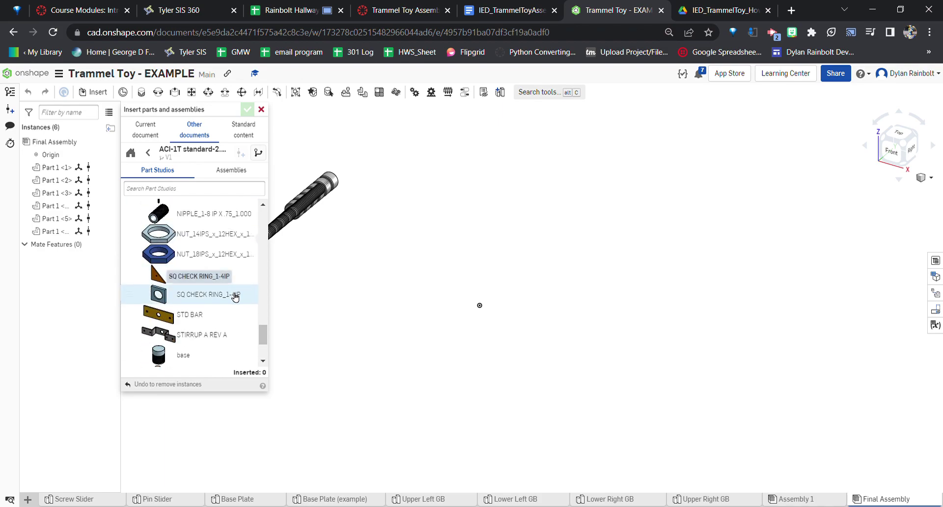
{"action": "scroll", "coordinate": [236, 295], "scroll_direction": "down", "scroll_amount": 3}
{"action": "scroll", "coordinate": [238, 296], "scroll_direction": "down", "scroll_amount": 2}
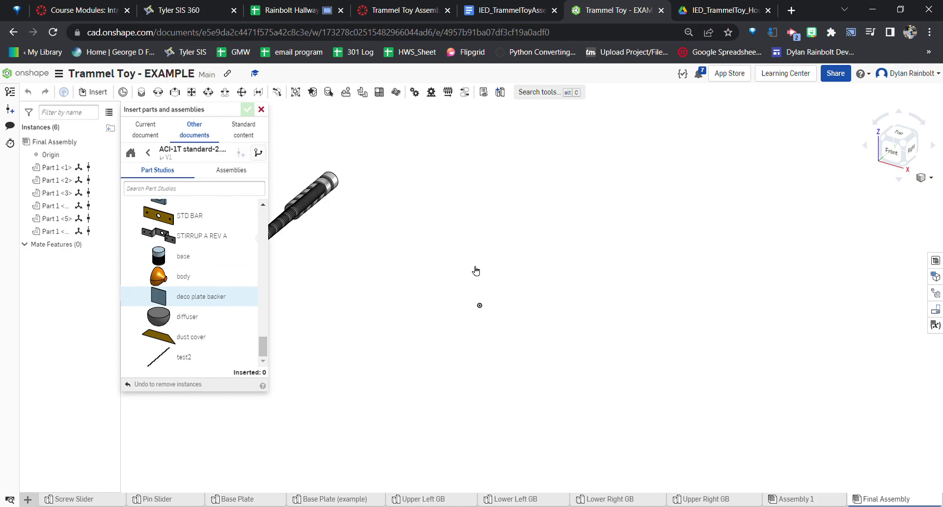
{"action": "scroll", "coordinate": [172, 321], "scroll_direction": "up", "scroll_amount": 20}
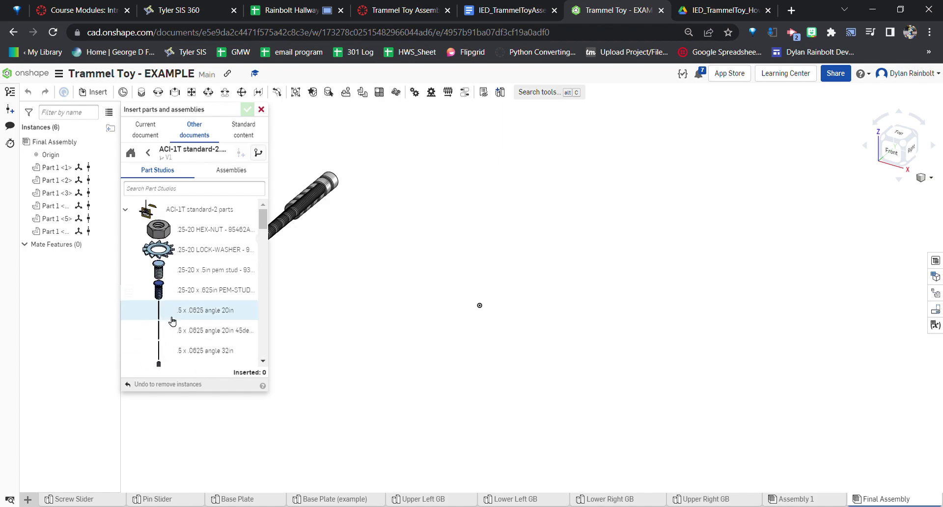
Step: Insert five .25-20 HEX-NUT parts from ACI-1T standard-2 parts and place them above the screws
{"action": "left_click", "coordinate": [195, 234]}
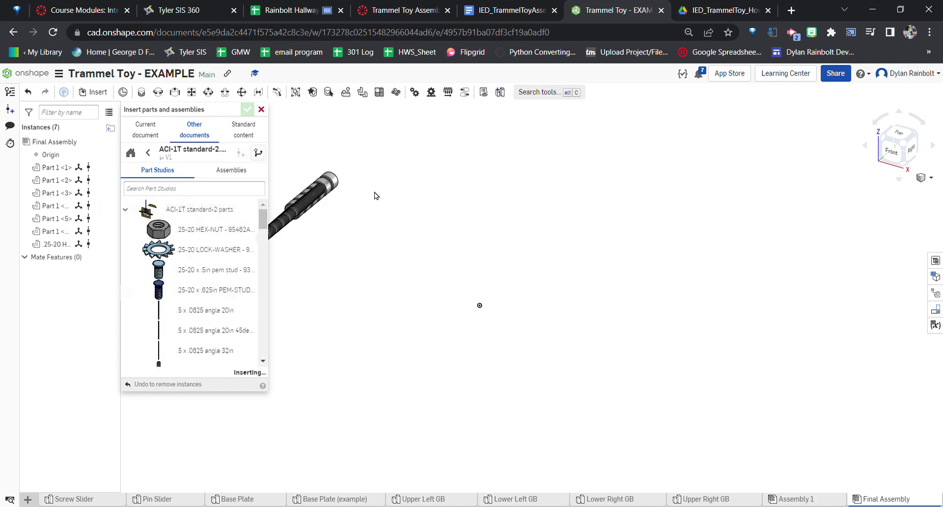
{"action": "left_click", "coordinate": [424, 166]}
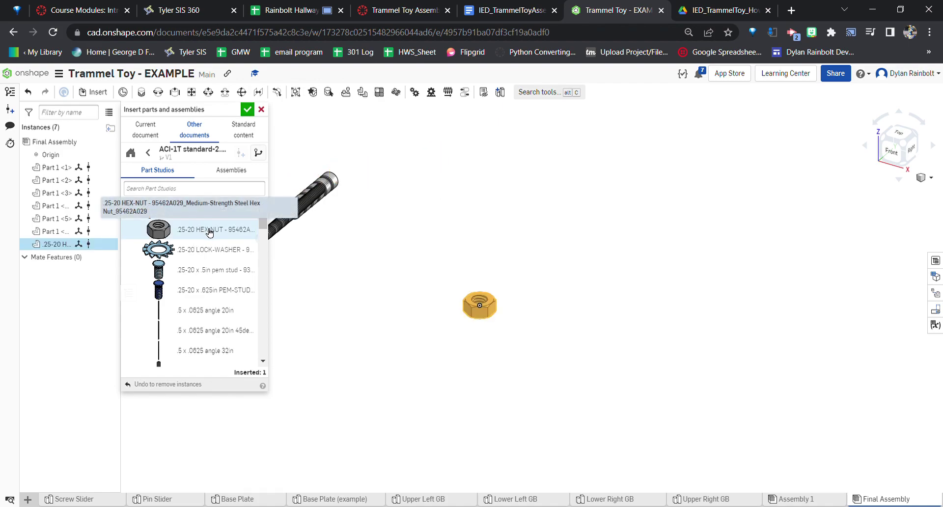
{"action": "left_click", "coordinate": [210, 232]}
{"action": "left_click", "coordinate": [210, 232]}
{"action": "left_click", "coordinate": [210, 232]}
{"action": "left_click", "coordinate": [209, 232]}
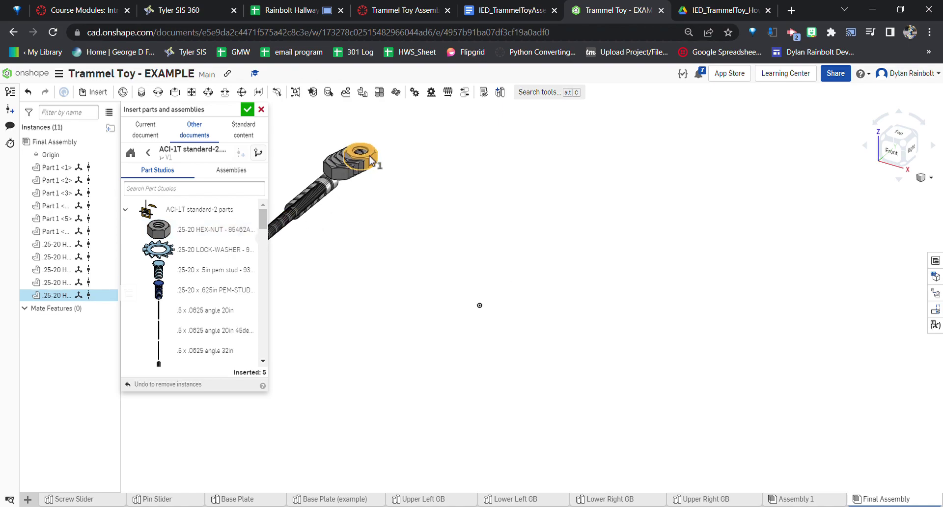
Step: Insert five 10-32 HEX-NUT parts from the same document, place them below the screws, and finish inserting
{"action": "scroll", "coordinate": [219, 284], "scroll_direction": "down", "scroll_amount": 4}
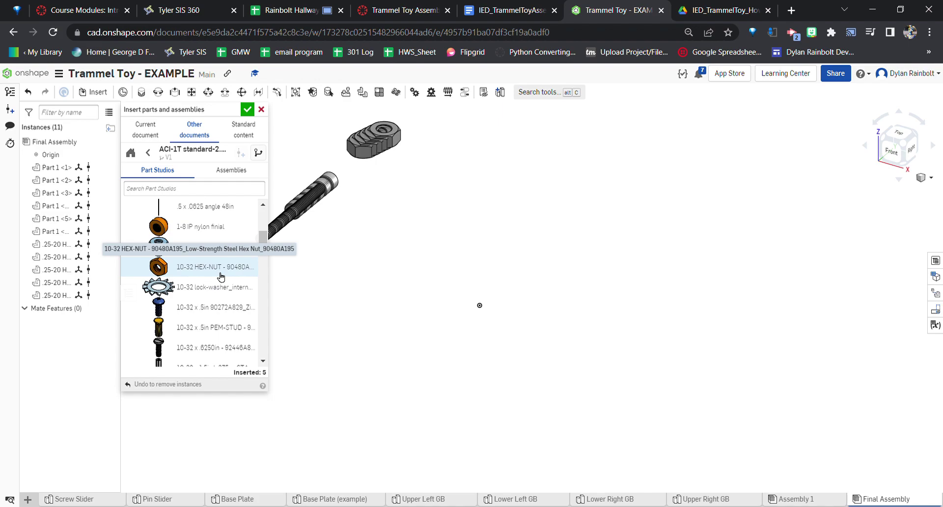
{"action": "left_click", "coordinate": [220, 275]}
{"action": "left_click", "coordinate": [219, 275]}
{"action": "left_click", "coordinate": [220, 275]}
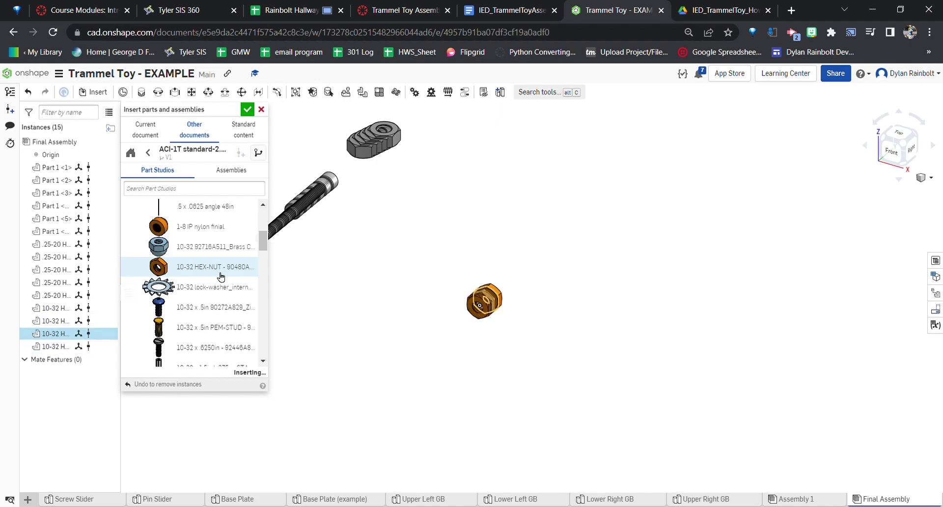
{"action": "left_click", "coordinate": [219, 275]}
{"action": "left_click", "coordinate": [220, 275]}
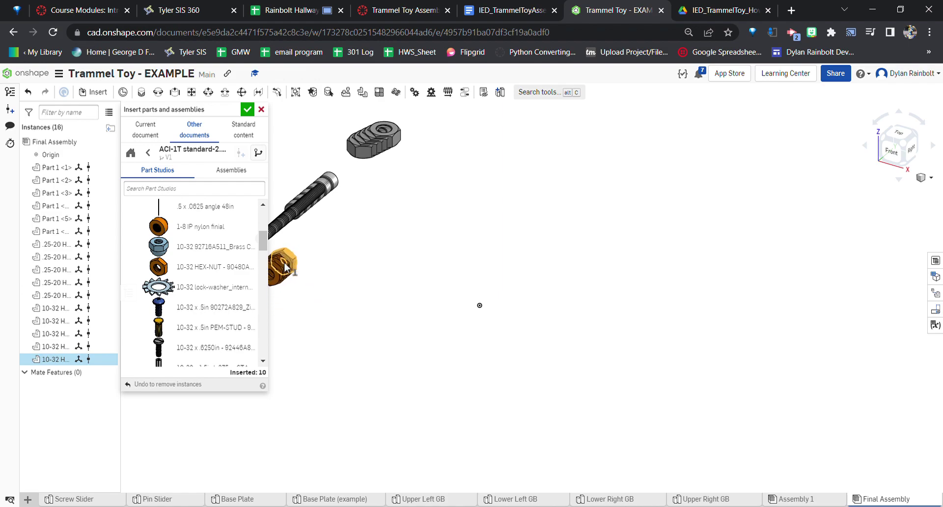
{"action": "key", "text": "Escape"}
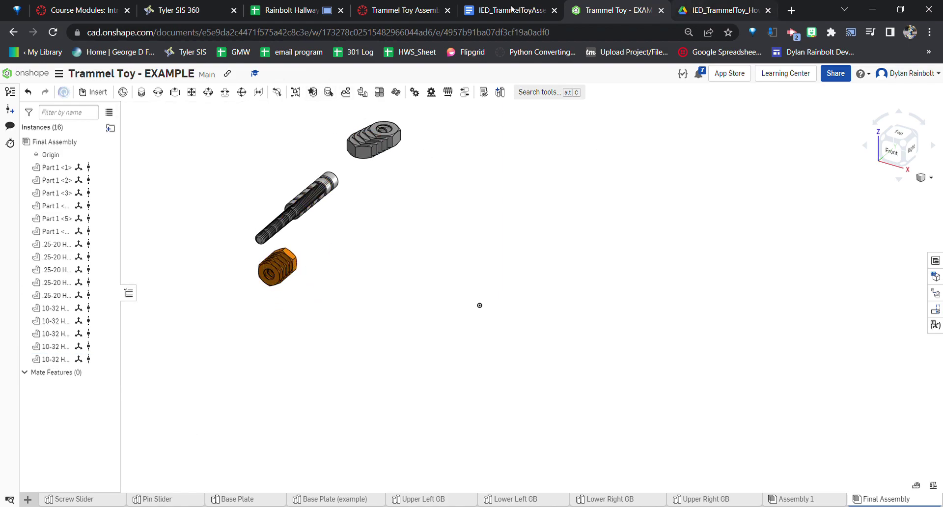
Step: Copy the 5mm dowel's search name "91595A364_METRIC ALLOY STEEL DOWEL PIN" from the Google Docs instructions
{"action": "left_click", "coordinate": [535, 6]}
{"action": "scroll", "coordinate": [481, 282], "scroll_direction": "down", "scroll_amount": 4}
{"action": "scroll", "coordinate": [482, 284], "scroll_direction": "up", "scroll_amount": 5}
{"action": "scroll", "coordinate": [472, 252], "scroll_direction": "down", "scroll_amount": 7}
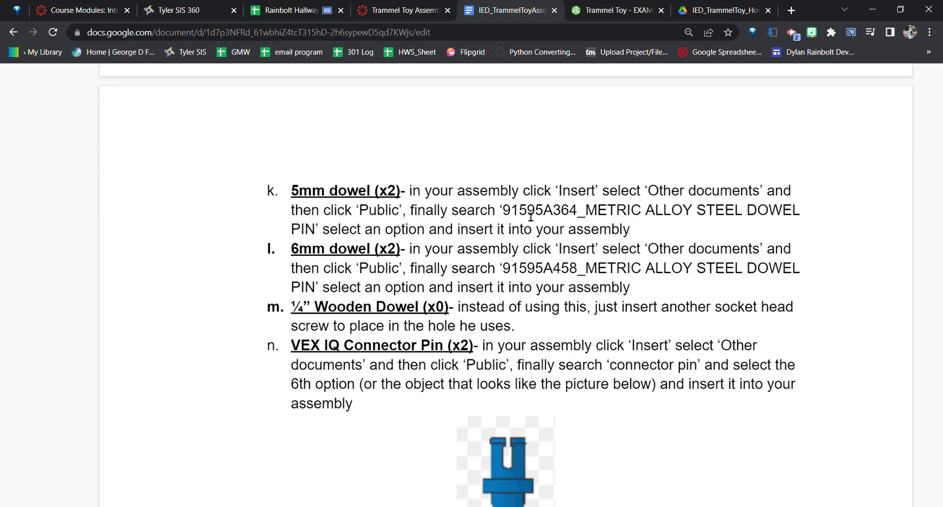
{"action": "left_click_drag", "start_coordinate": [503, 211], "coordinate": [325, 239]}
{"action": "key", "text": "ctrl+c"}
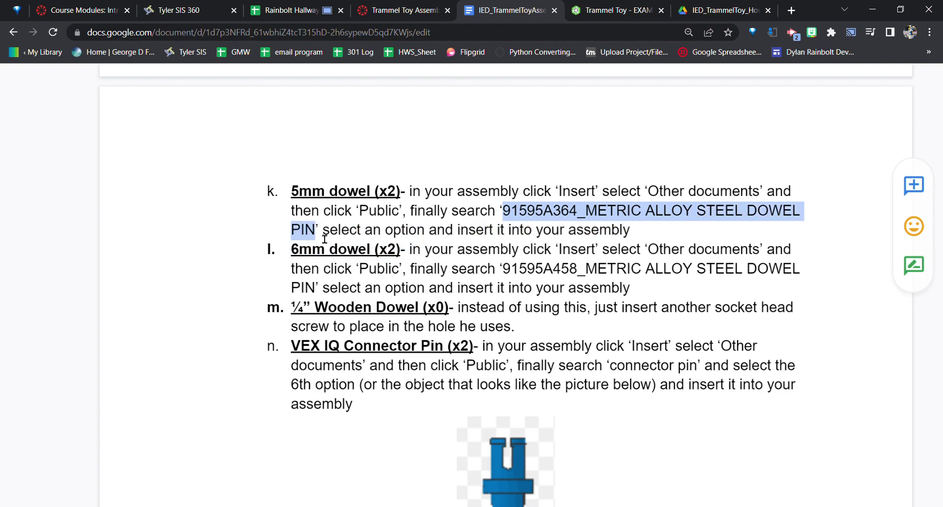
Step: Back in Onshape, restart inserting parts and search the public documents for "91595A364_METRIC ALLOY STEEL DOWEL PIN"
{"action": "left_click", "coordinate": [619, 7]}
{"action": "left_click", "coordinate": [94, 92]}
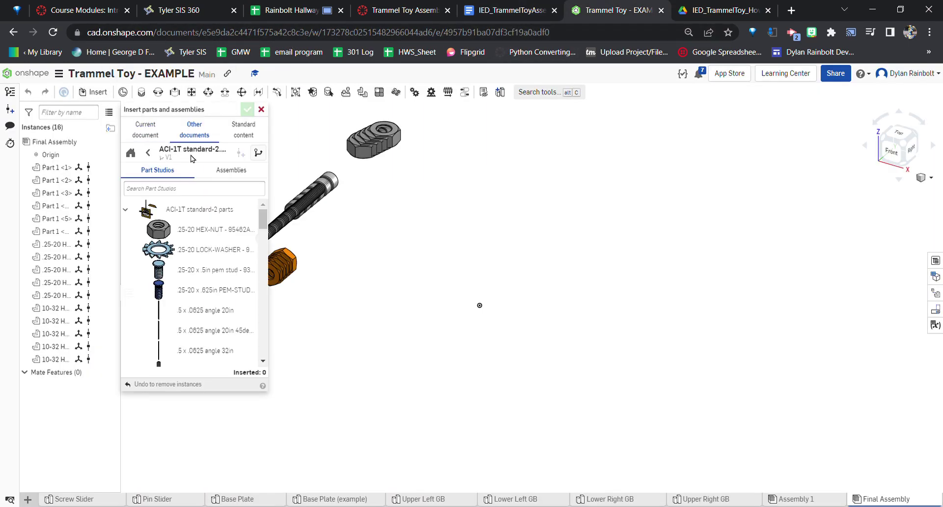
{"action": "left_click", "coordinate": [203, 136]}
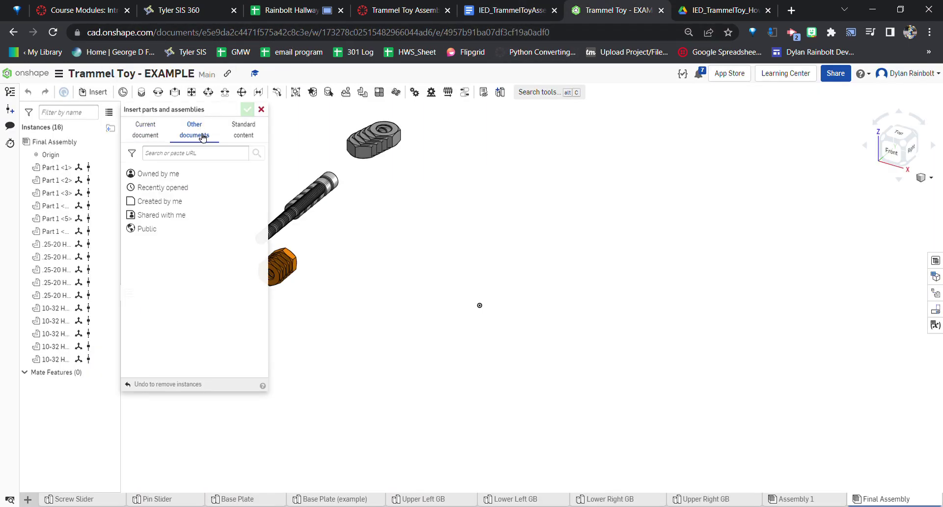
{"action": "left_click", "coordinate": [150, 229]}
{"action": "left_click", "coordinate": [182, 160]}
{"action": "key", "text": "ctrl+v"}
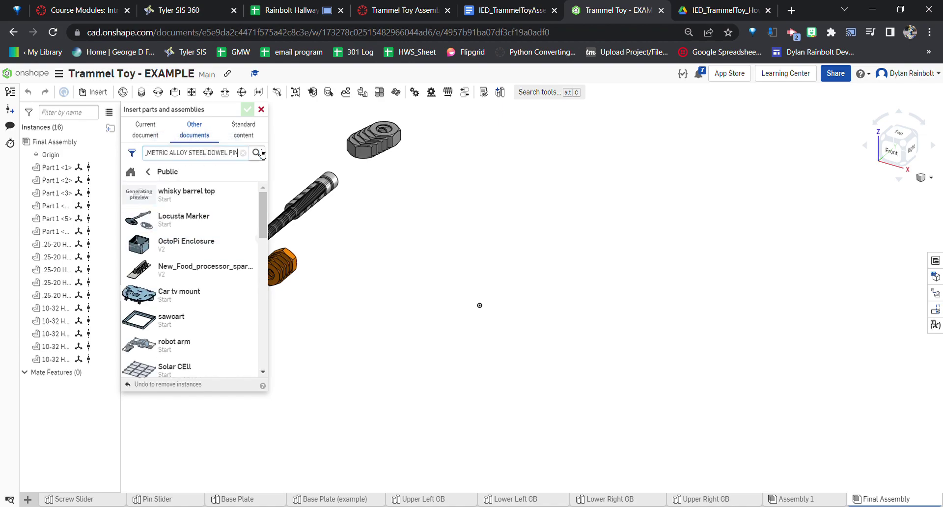
{"action": "key", "text": "Return"}
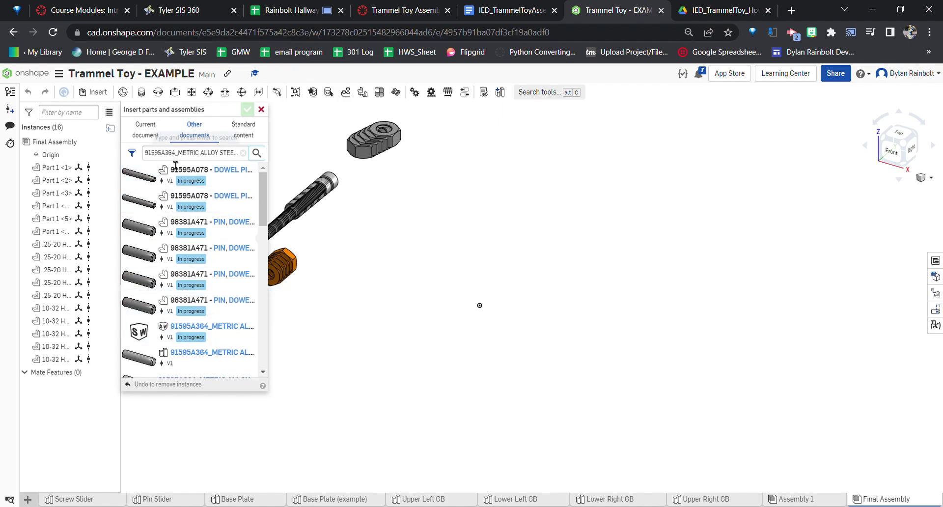
Step: Recheck the 5mm dowel instructions in Google Docs, then insert two Part 1 dowels from 91595A364_METRIC ALLOY STEEL DOWEL PIN beside the screw heads
{"action": "left_click", "coordinate": [506, 10]}
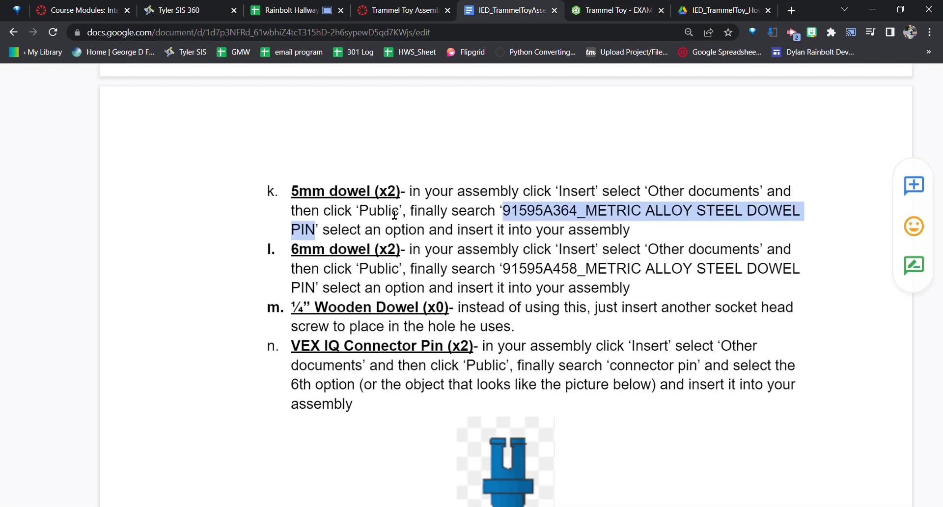
{"action": "left_click", "coordinate": [603, 6]}
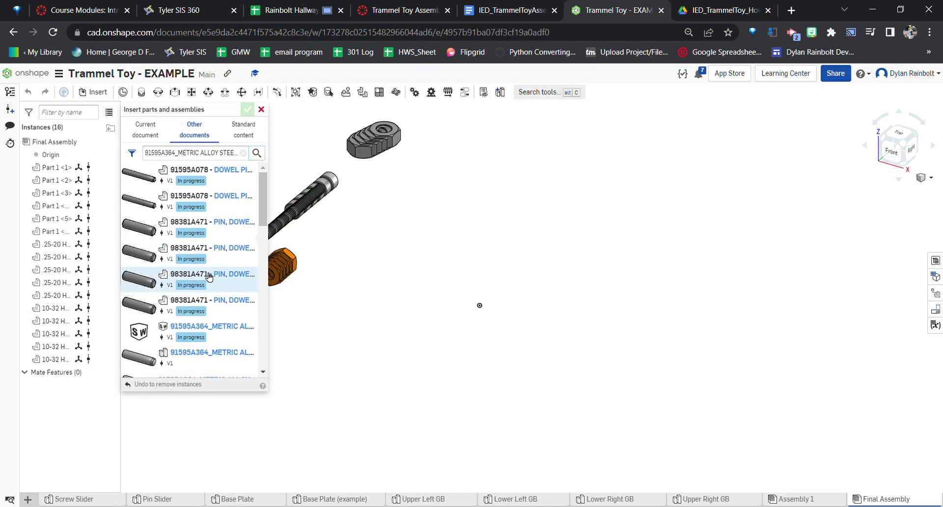
{"action": "left_click", "coordinate": [232, 333]}
{"action": "left_click", "coordinate": [209, 231]}
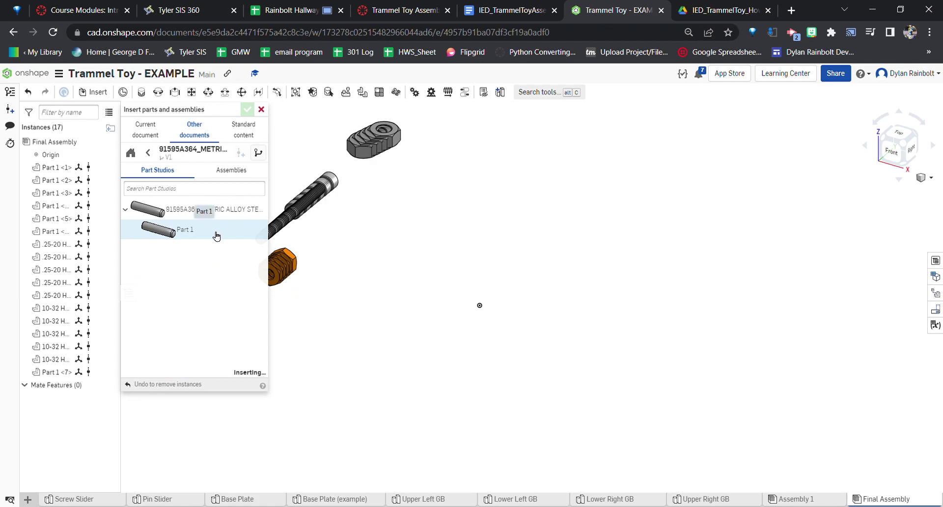
{"action": "left_click", "coordinate": [393, 184]}
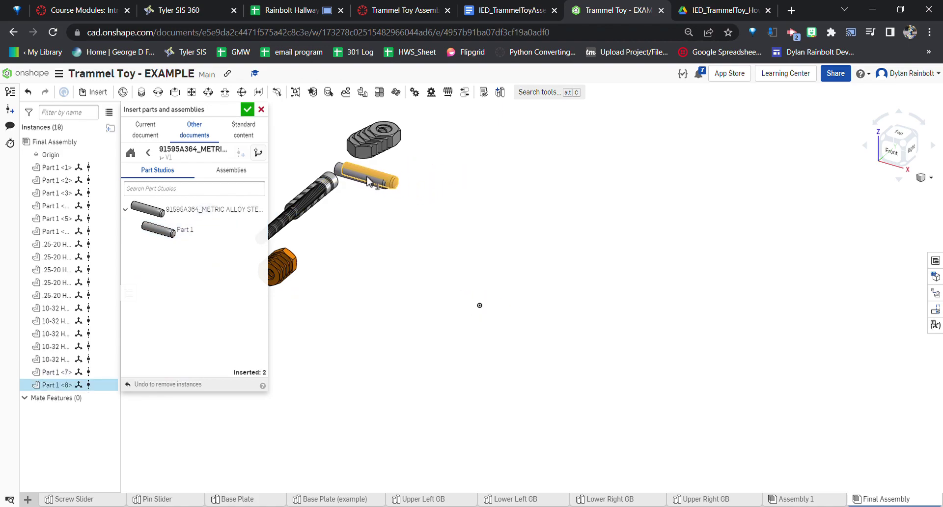
Step: Copy the 6mm dowel's search name "91595A458_METRIC ALLOY STEEL DOWEL PIN" from the Google Docs instructions
{"action": "left_click", "coordinate": [531, 16]}
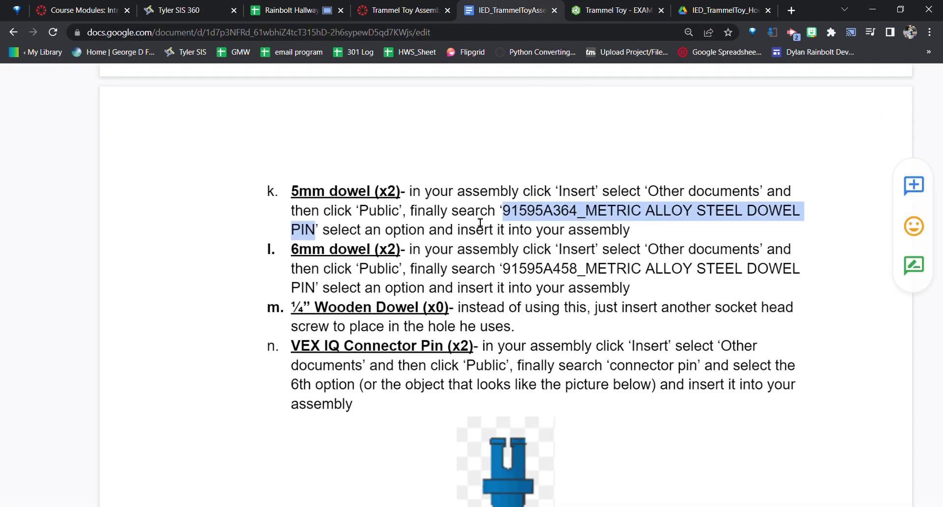
{"action": "left_click", "coordinate": [465, 253]}
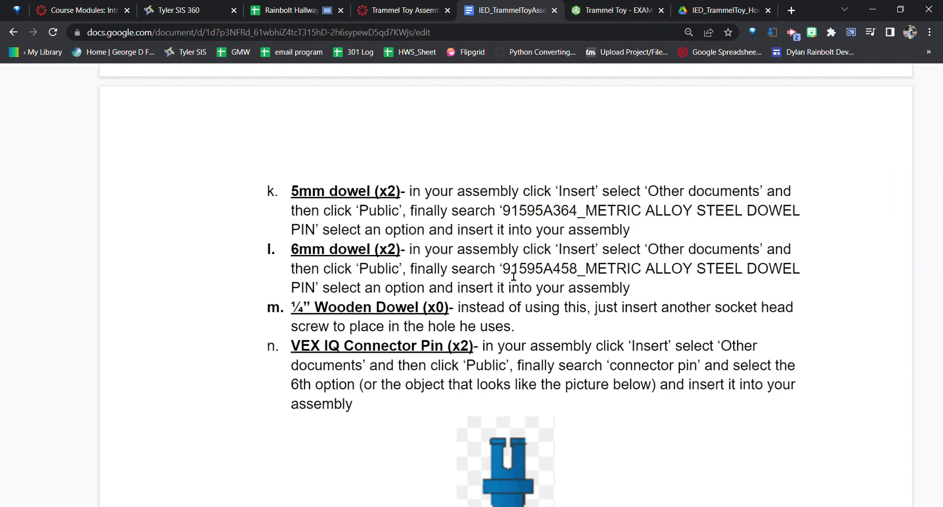
{"action": "left_click_drag", "start_coordinate": [513, 275], "coordinate": [320, 297]}
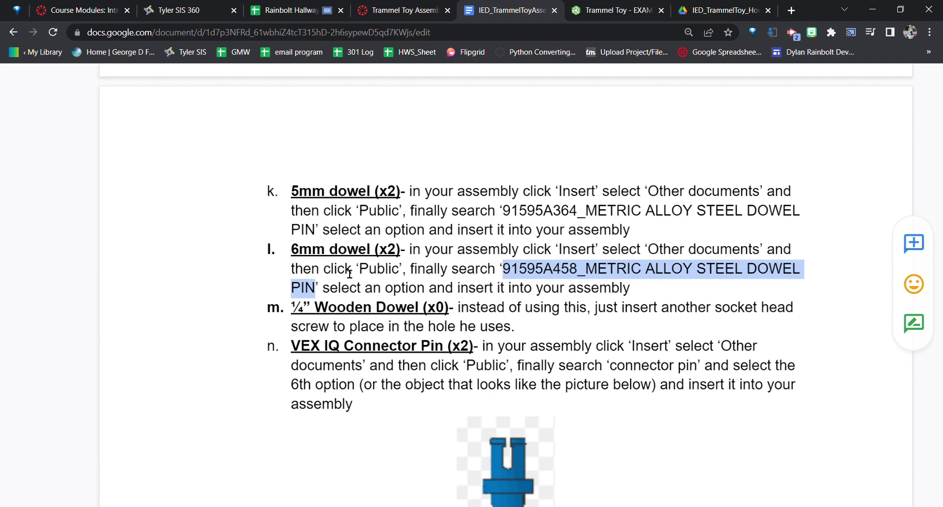
Step: Back in Onshape, search the public documents for "91595A458_METRIC ALLOY STEEL DOWEL PIN"
{"action": "left_click", "coordinate": [617, 10]}
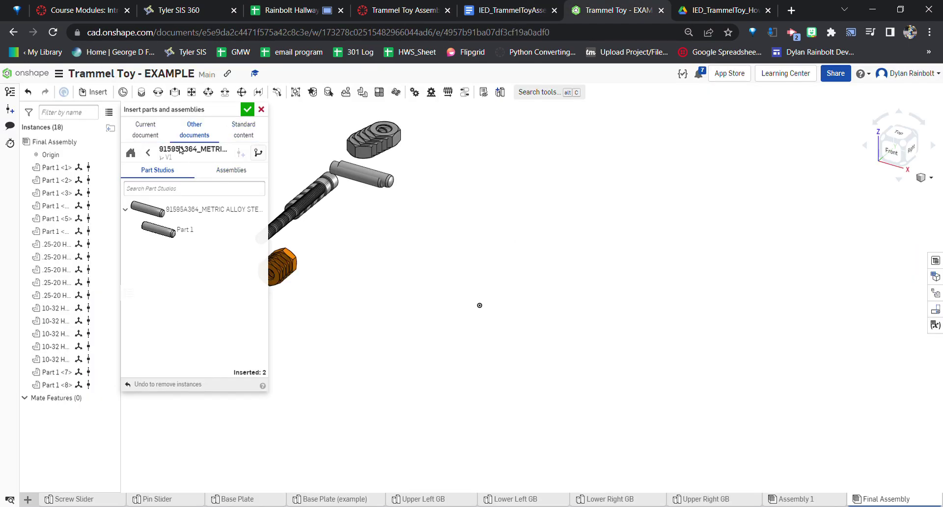
{"action": "left_click", "coordinate": [201, 130]}
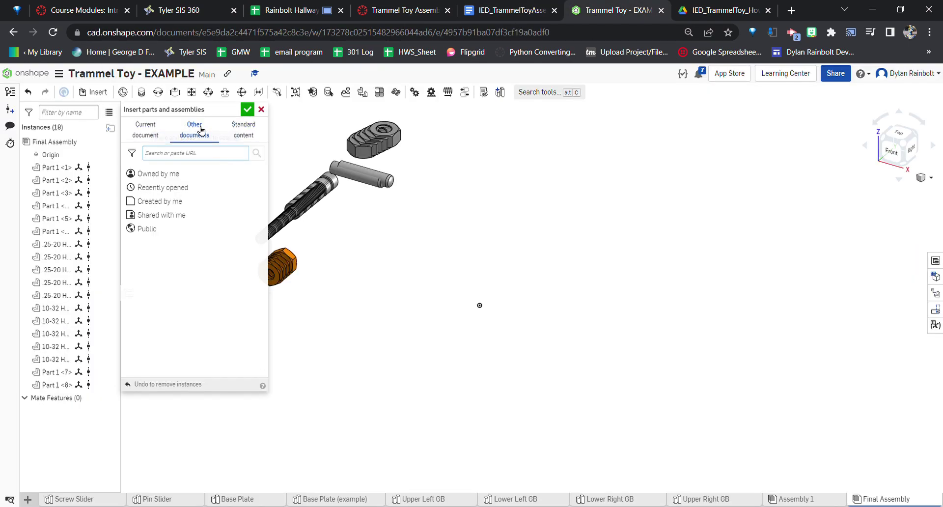
{"action": "left_click", "coordinate": [170, 228]}
{"action": "left_click", "coordinate": [187, 154]}
{"action": "key", "text": "ctrl+v"}
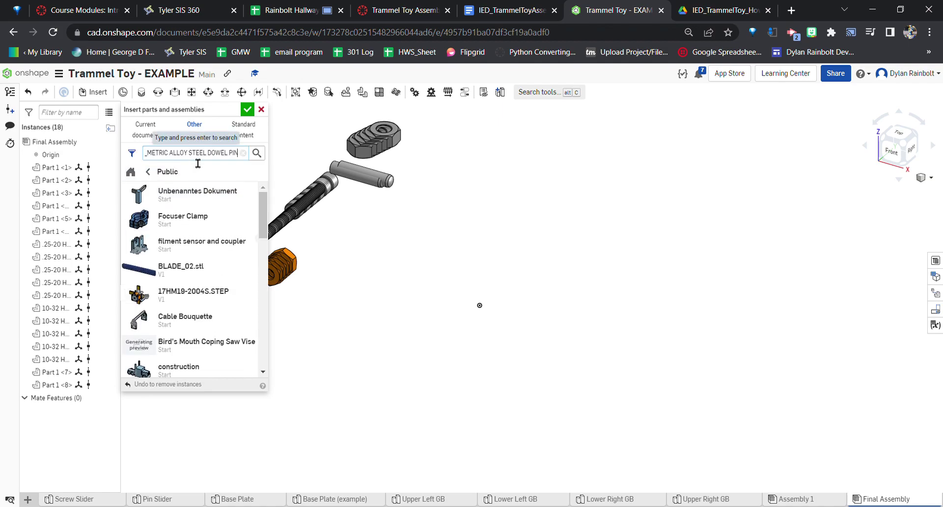
{"action": "left_click", "coordinate": [257, 152]}
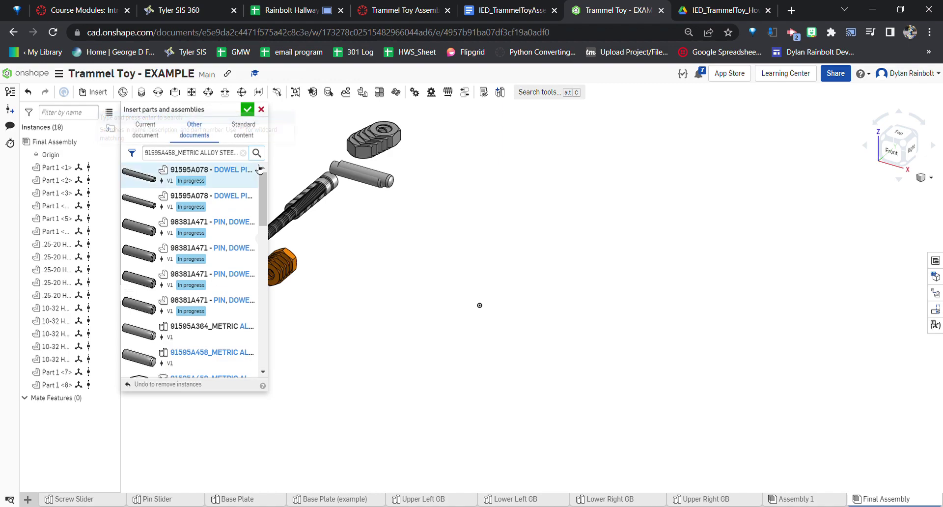
Step: Insert two Part 1 dowels from 91595A458_METRIC ALLOY STEEL DOWEL PIN and place them beside the 5mm dowels
{"action": "scroll", "coordinate": [243, 221], "scroll_direction": "down", "scroll_amount": 2}
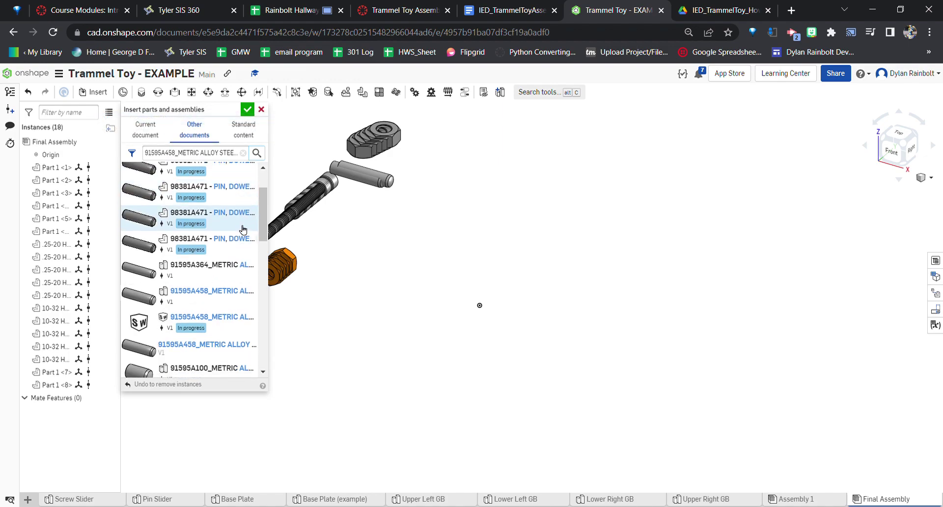
{"action": "left_click", "coordinate": [216, 300]}
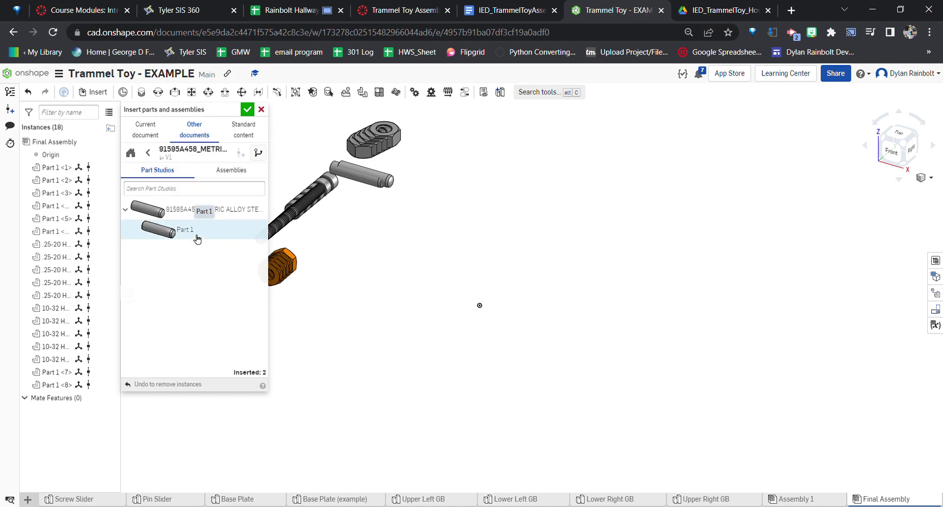
{"action": "left_click", "coordinate": [506, 10]}
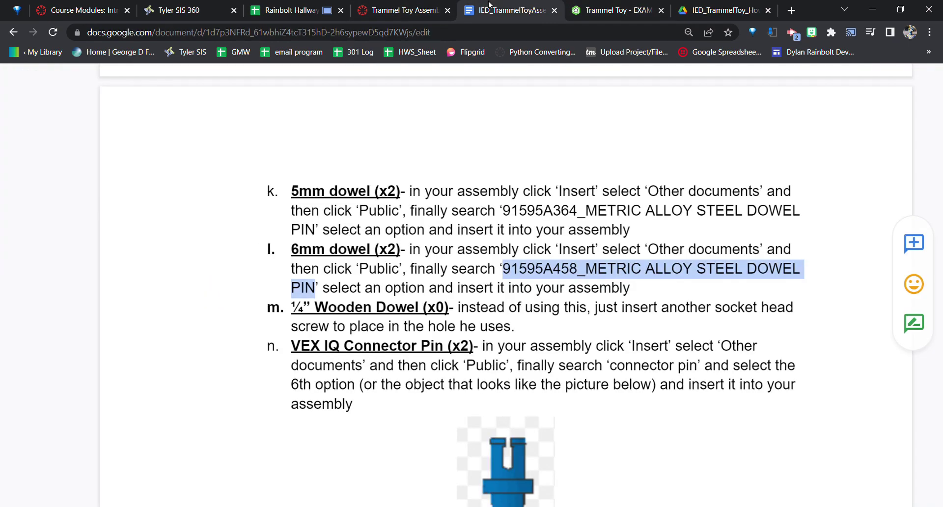
{"action": "left_click", "coordinate": [591, 6]}
{"action": "left_click", "coordinate": [204, 239]}
{"action": "left_click", "coordinate": [204, 239]}
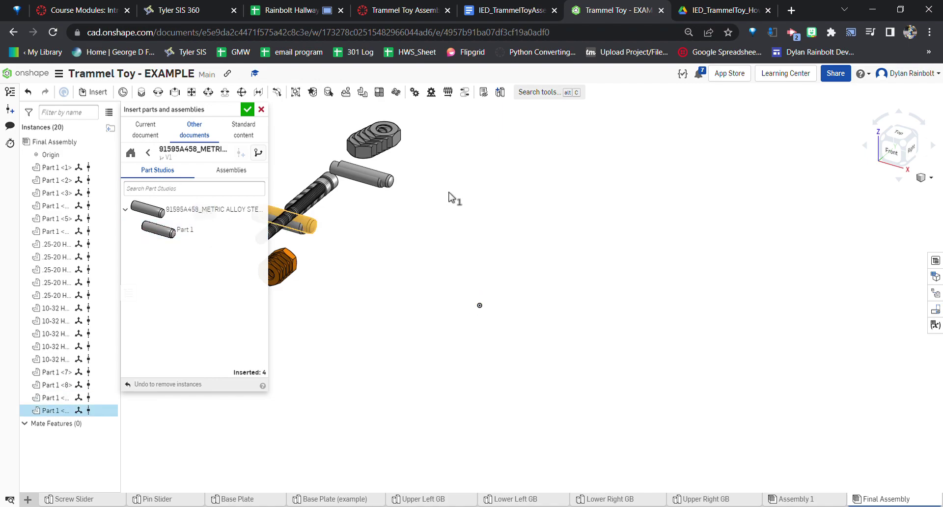
Step: Check the wooden dowel substitute and socket head screw entries in the Google Docs instructions, and finish inserting parts back in Onshape
{"action": "left_click", "coordinate": [506, 10]}
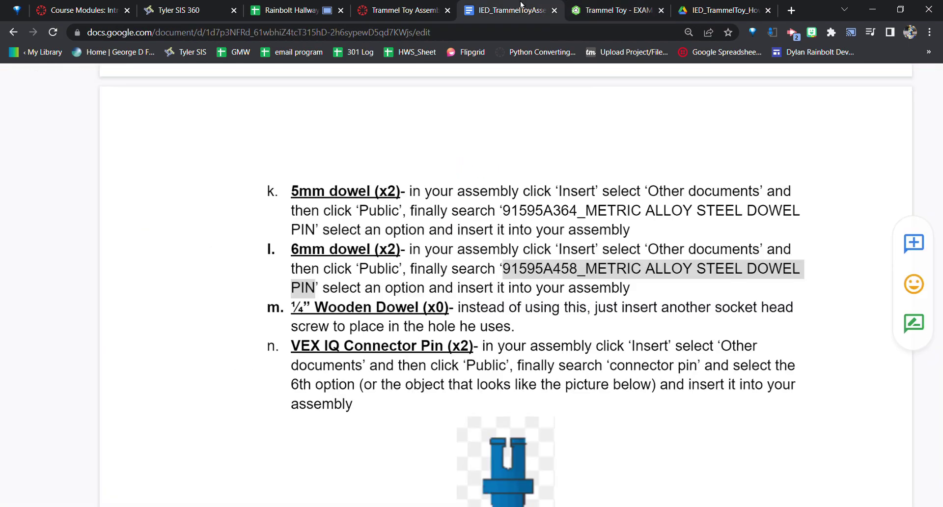
{"action": "scroll", "coordinate": [525, 262], "scroll_direction": "down", "scroll_amount": 1}
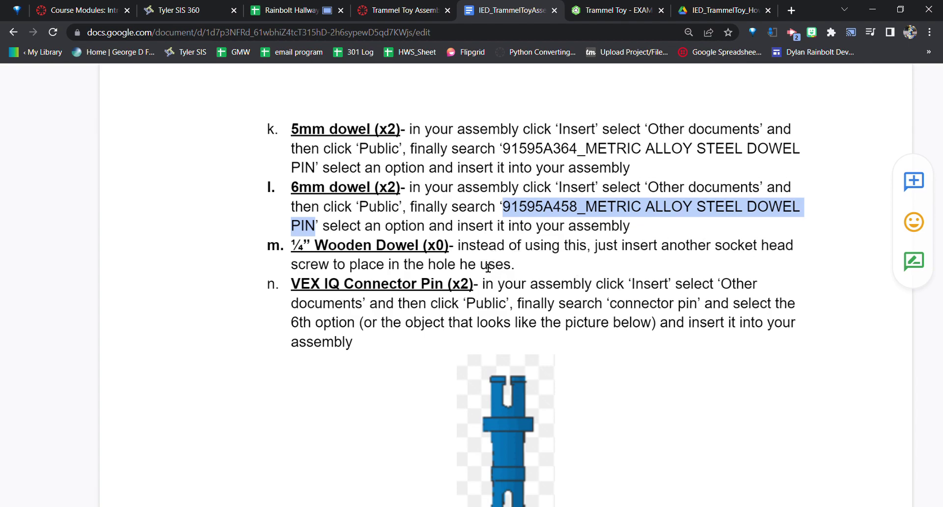
{"action": "scroll", "coordinate": [487, 268], "scroll_direction": "up", "scroll_amount": 4}
{"action": "scroll", "coordinate": [460, 336], "scroll_direction": "down", "scroll_amount": 3}
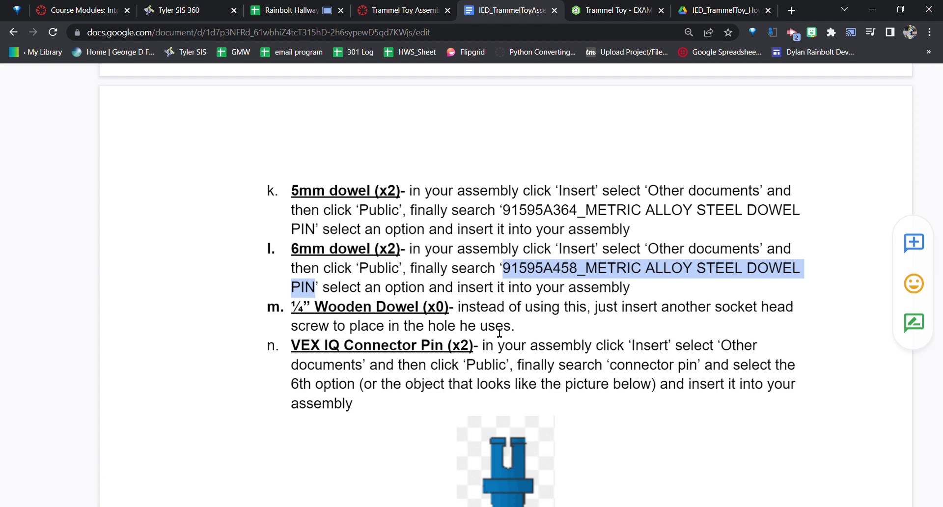
{"action": "scroll", "coordinate": [499, 333], "scroll_direction": "up", "scroll_amount": 7}
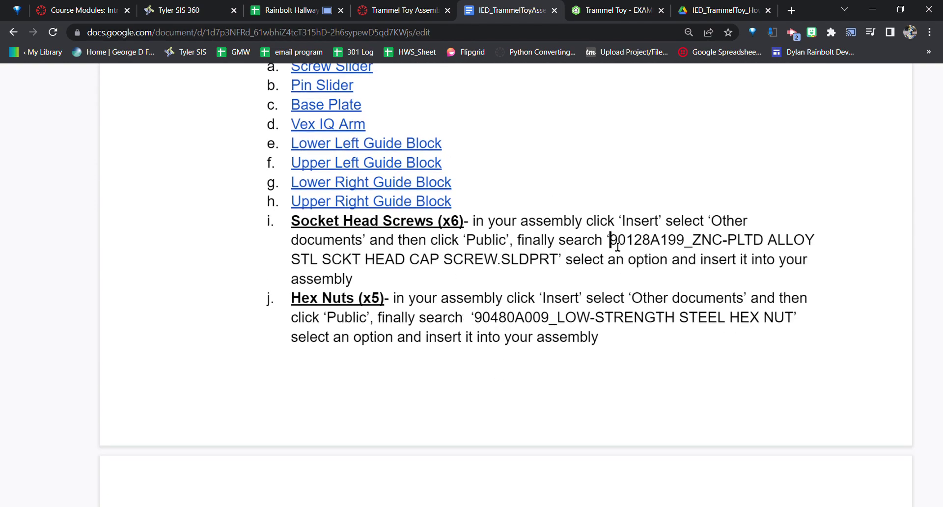
{"action": "left_click", "coordinate": [609, 9]}
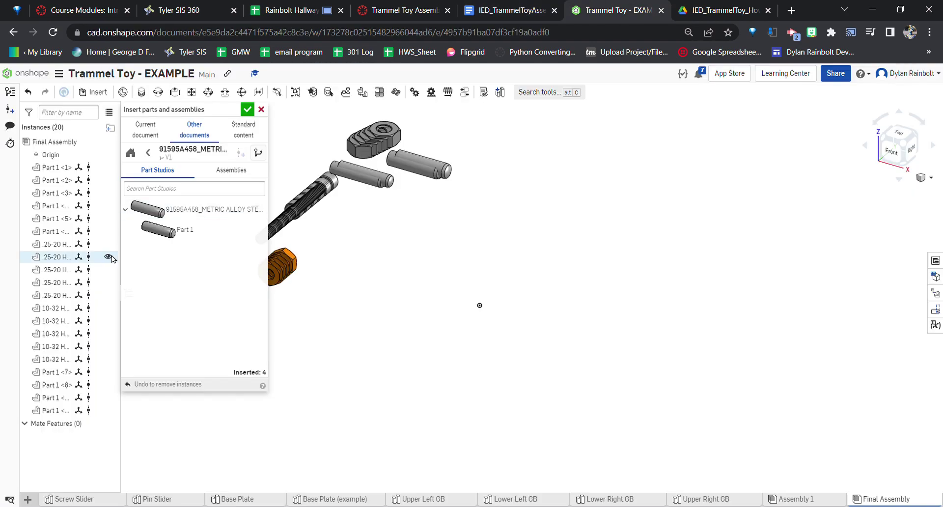
{"action": "left_click", "coordinate": [247, 109]}
Step: Duplicate the first socket head screw instance and place the copy beside the stacked screws, on the side away from the dowels
{"action": "scroll", "coordinate": [262, 237], "scroll_direction": "up", "scroll_amount": 5}
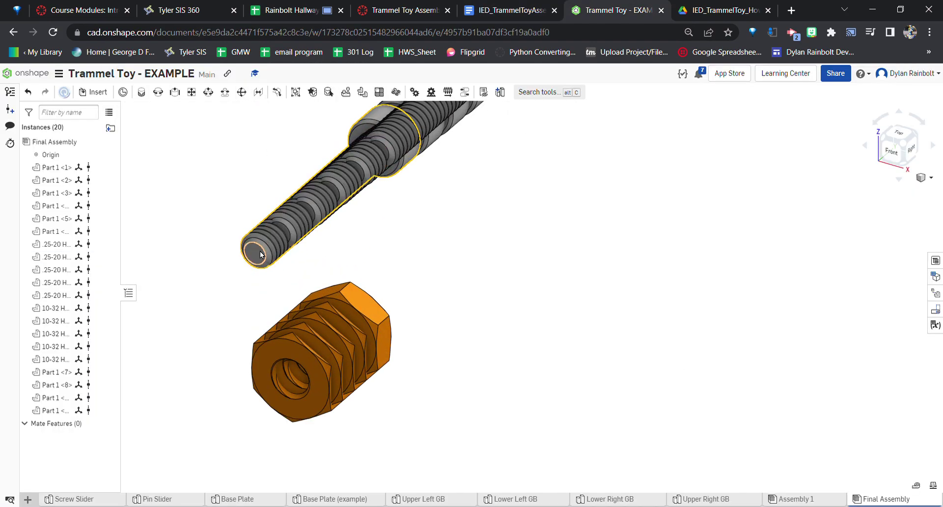
{"action": "left_click", "coordinate": [260, 254]}
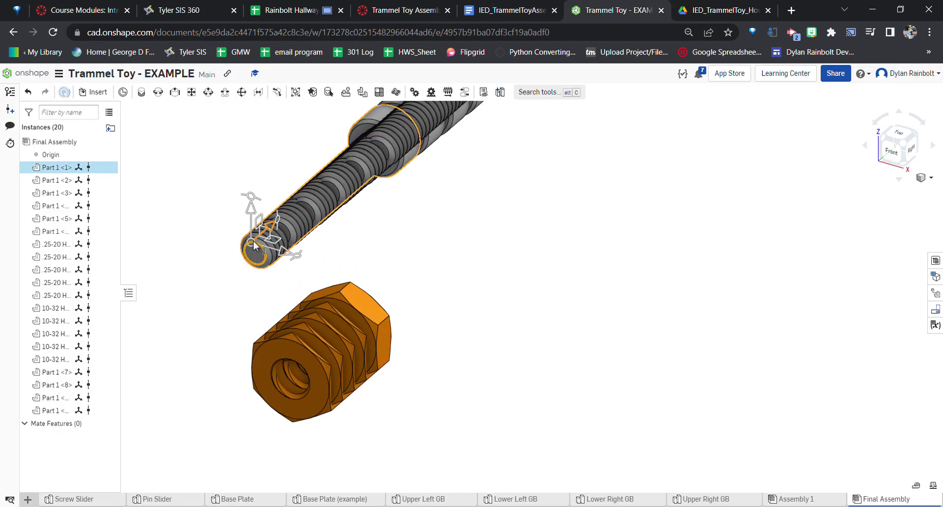
{"action": "right_click", "coordinate": [52, 167]}
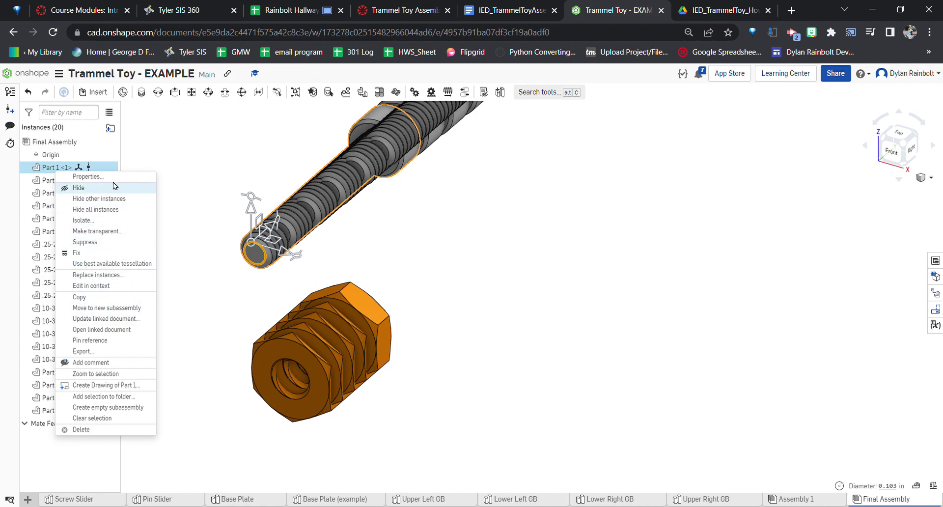
{"action": "left_click", "coordinate": [49, 171]}
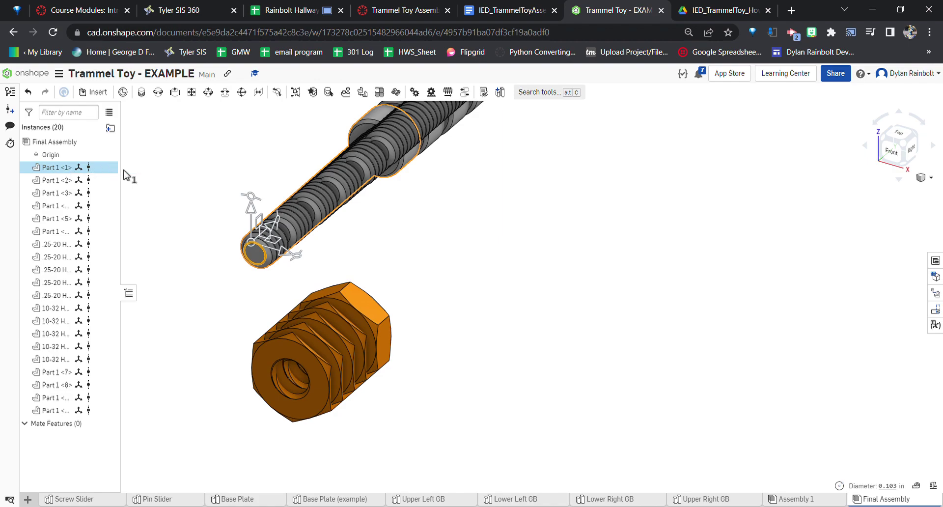
{"action": "key", "text": "ctrl+c"}
{"action": "key", "text": "ctrl+v"}
{"action": "scroll", "coordinate": [319, 216], "scroll_direction": "down", "scroll_amount": 3}
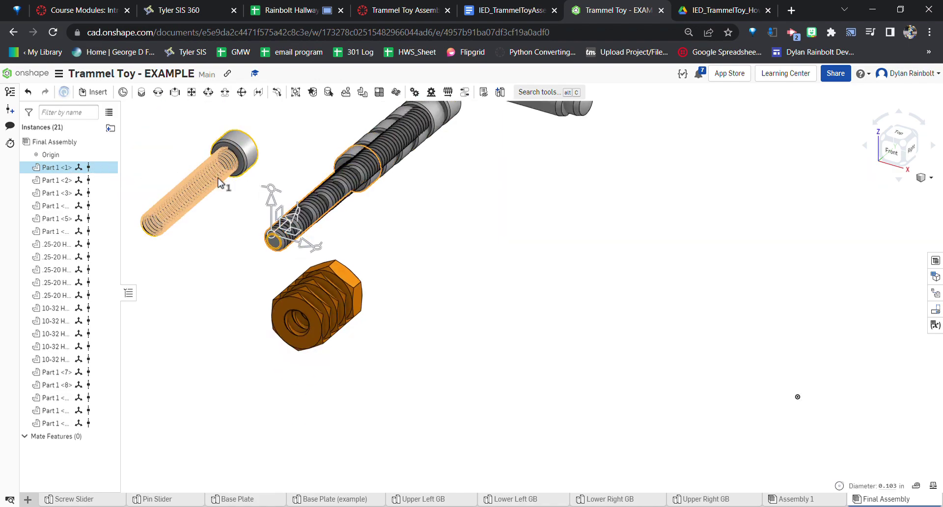
{"action": "left_click", "coordinate": [204, 238]}
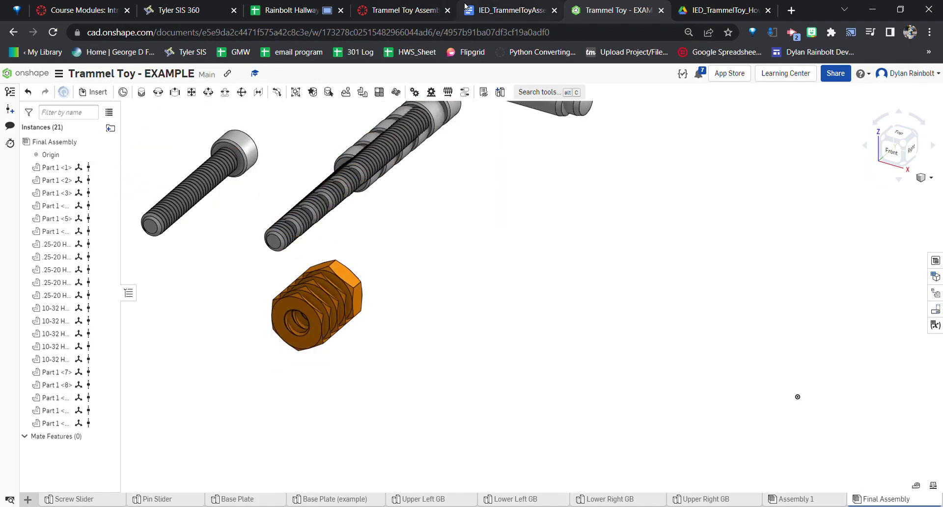
Step: Copy the VEX IQ Connector Pin's search term "connector pin" from the Google Docs instructions
{"action": "left_click", "coordinate": [471, 10]}
{"action": "scroll", "coordinate": [491, 152], "scroll_direction": "down", "scroll_amount": 10}
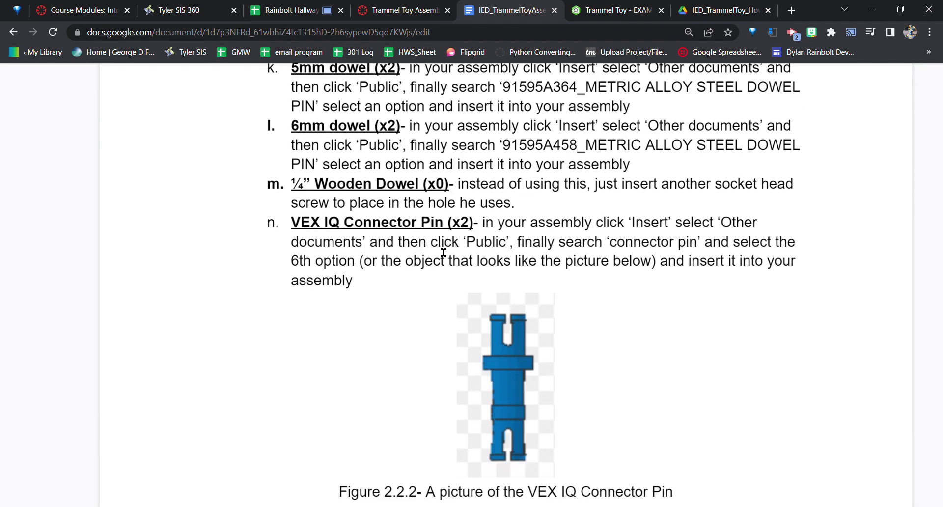
{"action": "scroll", "coordinate": [442, 253], "scroll_direction": "down", "scroll_amount": 1}
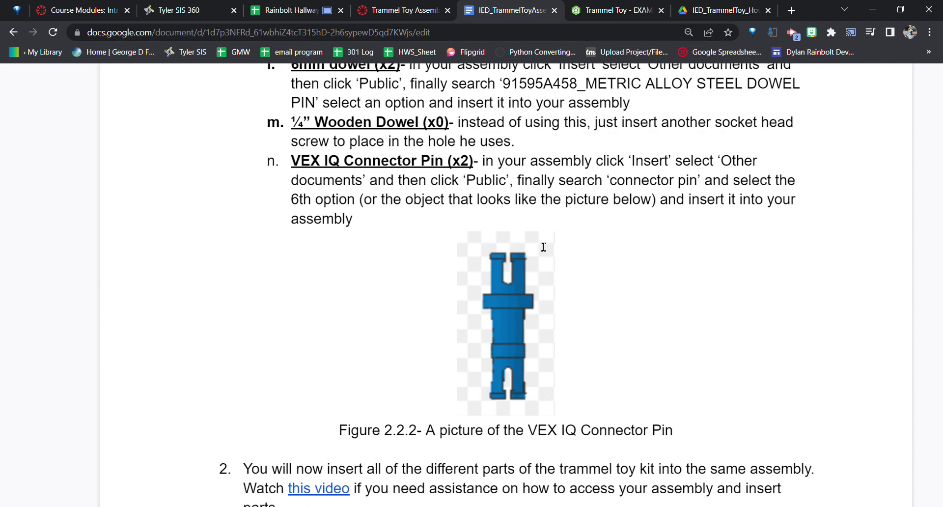
{"action": "left_click_drag", "start_coordinate": [618, 190], "coordinate": [702, 189]}
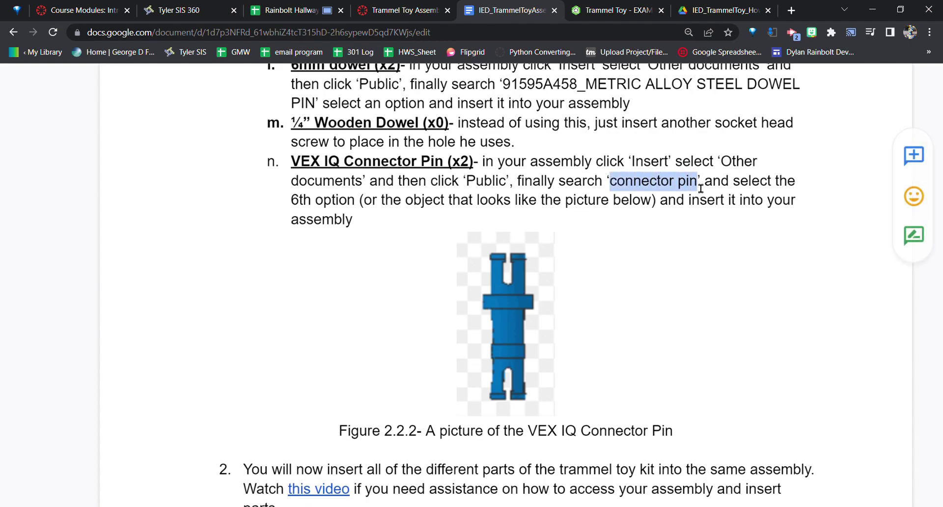
Step: Back in Onshape, restart inserting parts and search the public documents for "connector pin"
{"action": "left_click", "coordinate": [612, 10]}
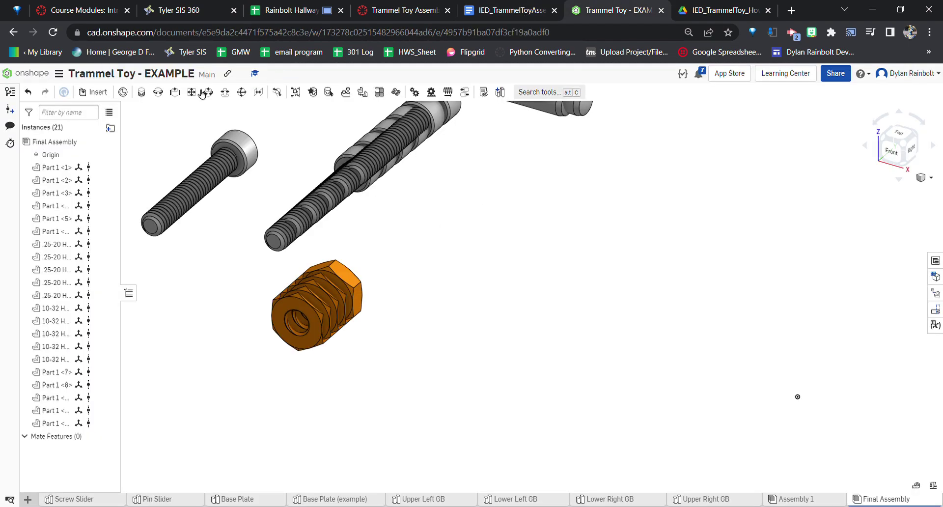
{"action": "left_click", "coordinate": [94, 92]}
{"action": "left_click", "coordinate": [130, 153]}
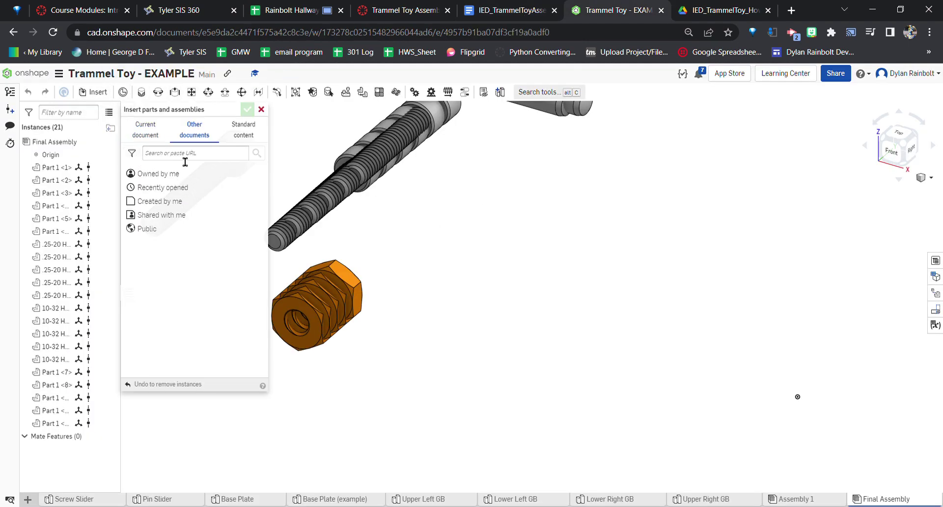
{"action": "left_click", "coordinate": [172, 229]}
{"action": "left_click", "coordinate": [188, 156]}
{"action": "key", "text": "ctrl+v"}
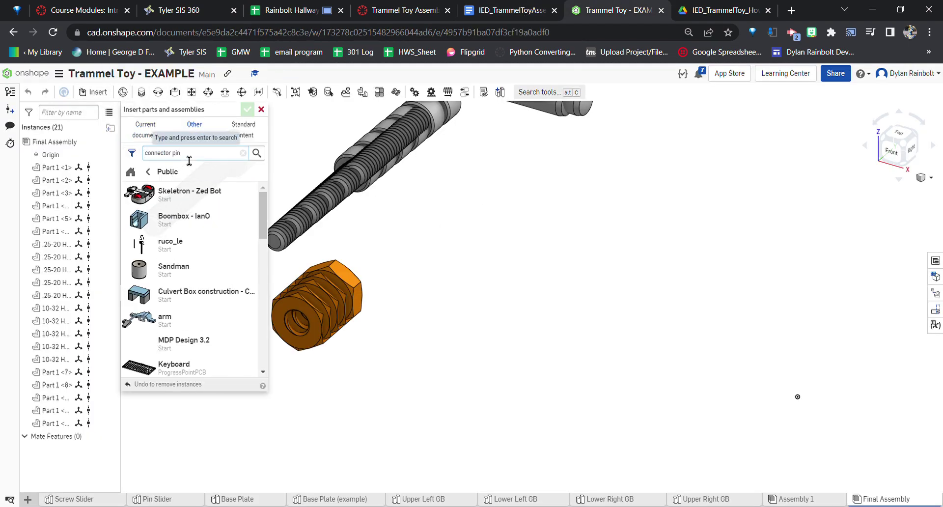
{"action": "key", "text": "Return"}
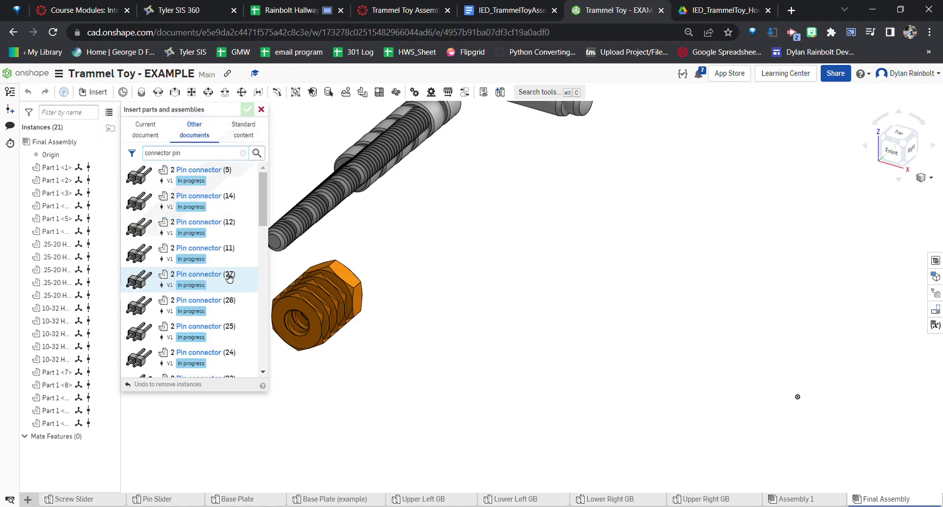
Step: Look through the public "connector pin" results for the VEX IQ connector pin shown in the instructions
{"action": "scroll", "coordinate": [265, 235], "scroll_direction": "down", "scroll_amount": 1}
{"action": "scroll", "coordinate": [265, 235], "scroll_direction": "down", "scroll_amount": 3}
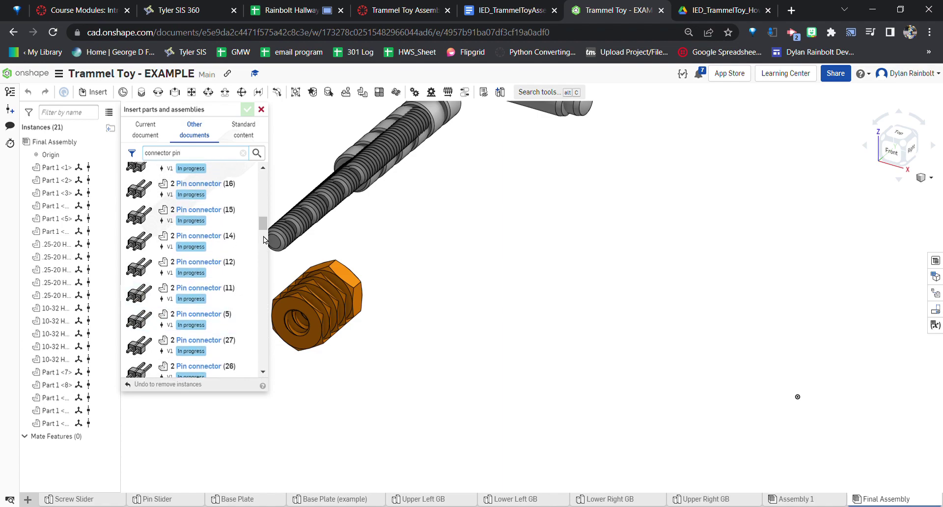
{"action": "scroll", "coordinate": [265, 221], "scroll_direction": "down", "scroll_amount": 4}
{"action": "scroll", "coordinate": [265, 220], "scroll_direction": "down", "scroll_amount": 5}
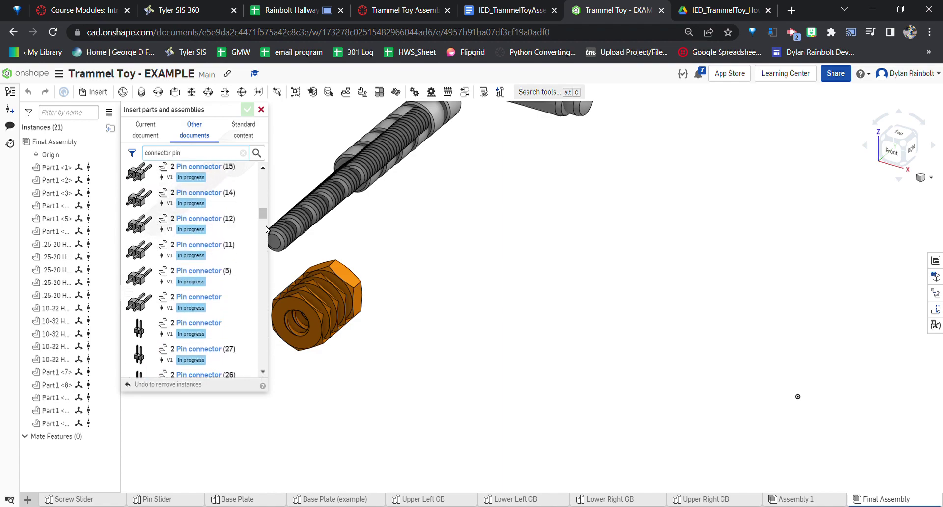
{"action": "scroll", "coordinate": [266, 254], "scroll_direction": "down", "scroll_amount": 5}
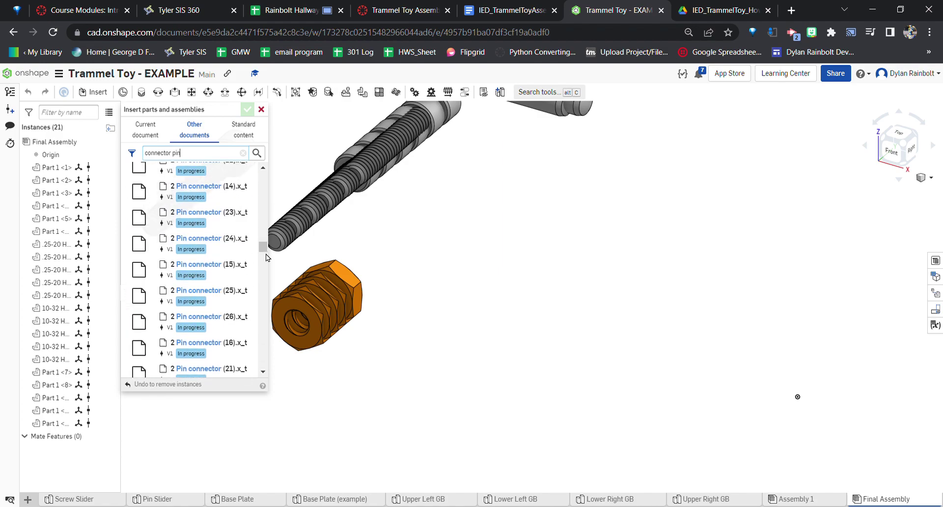
{"action": "scroll", "coordinate": [178, 268], "scroll_direction": "down", "scroll_amount": 6}
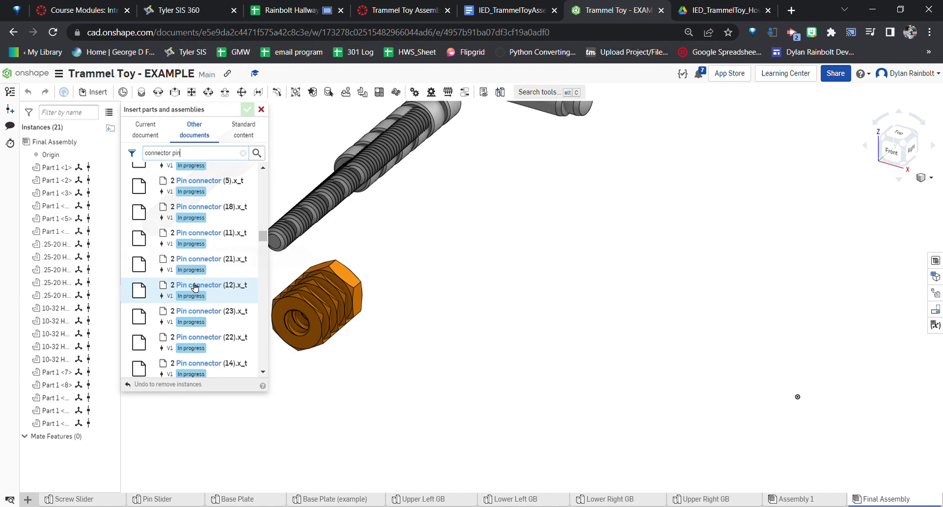
{"action": "scroll", "coordinate": [199, 278], "scroll_direction": "up", "scroll_amount": 4}
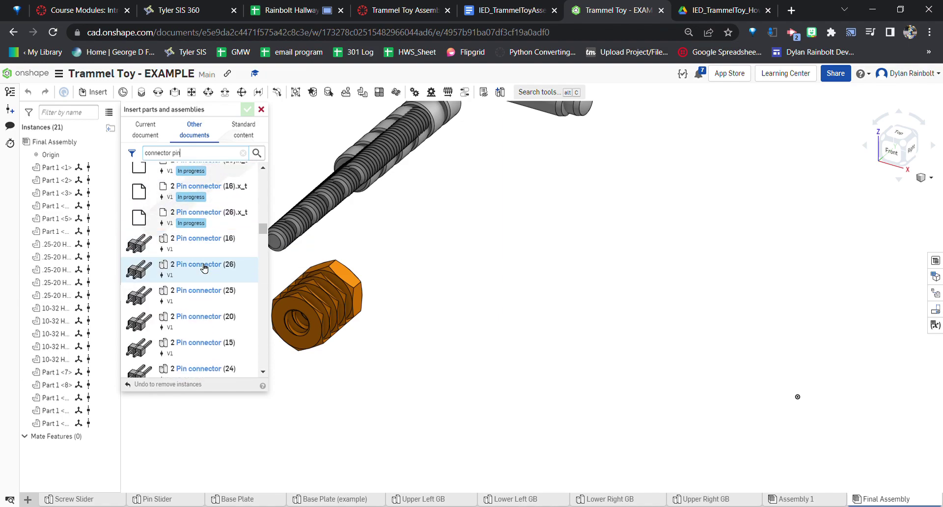
{"action": "scroll", "coordinate": [205, 268], "scroll_direction": "up", "scroll_amount": 3}
{"action": "scroll", "coordinate": [205, 268], "scroll_direction": "down", "scroll_amount": 5}
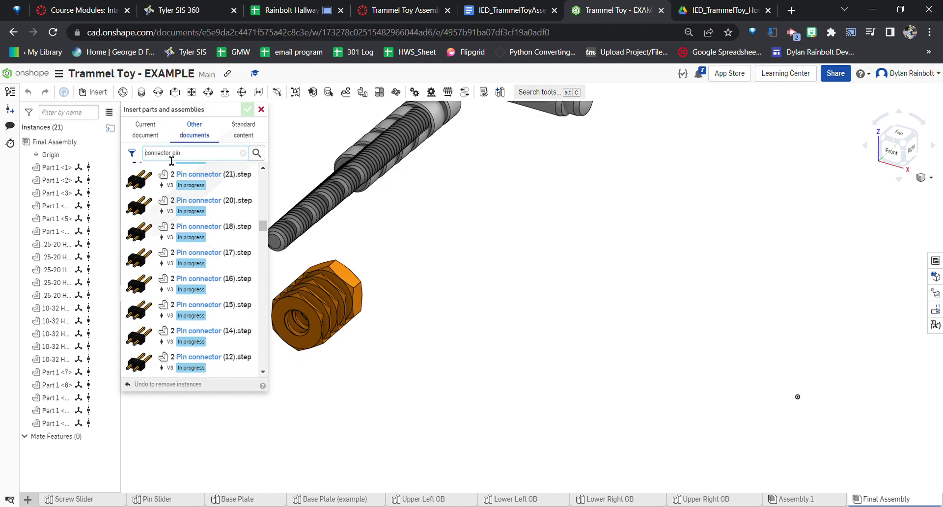
{"action": "scroll", "coordinate": [209, 261], "scroll_direction": "up", "scroll_amount": 4}
{"action": "scroll", "coordinate": [209, 268], "scroll_direction": "down", "scroll_amount": 5}
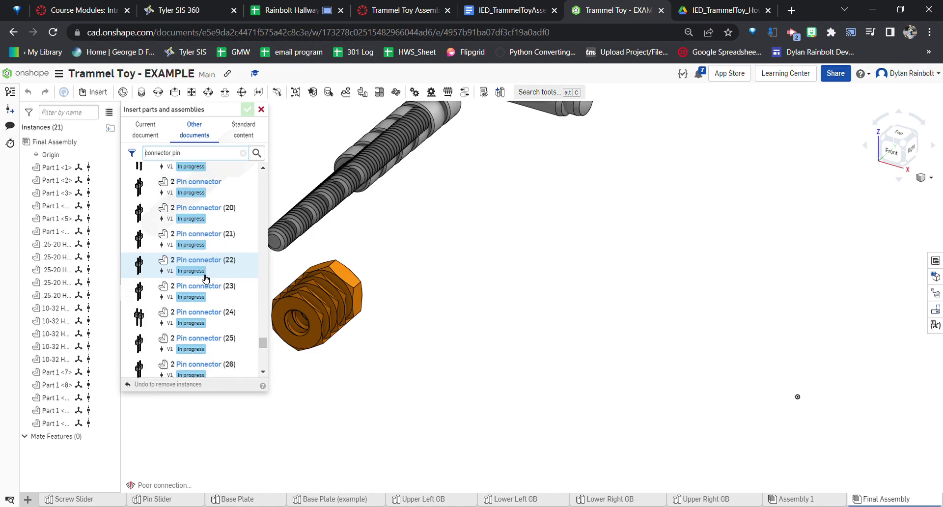
{"action": "scroll", "coordinate": [205, 278], "scroll_direction": "up", "scroll_amount": 2}
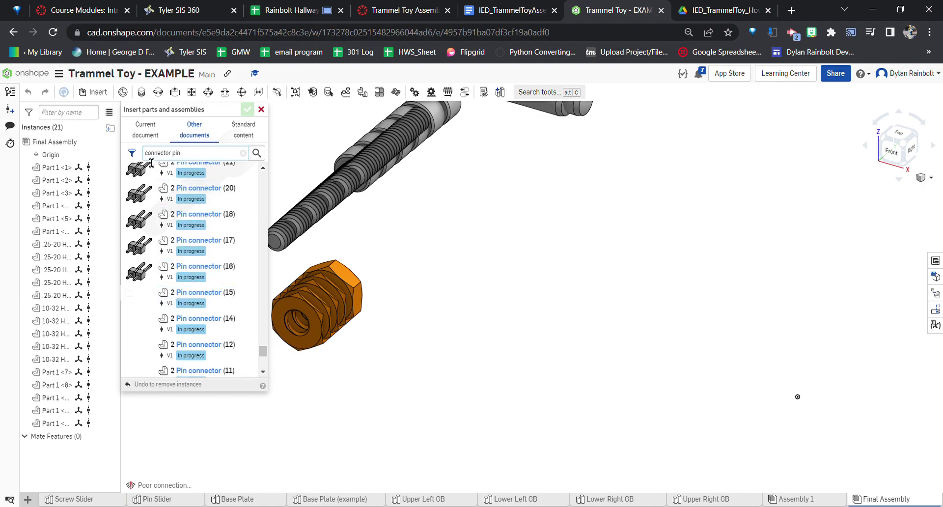
Step: Refine the search to "vex connector pin" and insert one blue 1x1 Connector Pin beside the orange hex nuts
{"action": "type", "text": "c"}
{"action": "type", "text": "vex"}
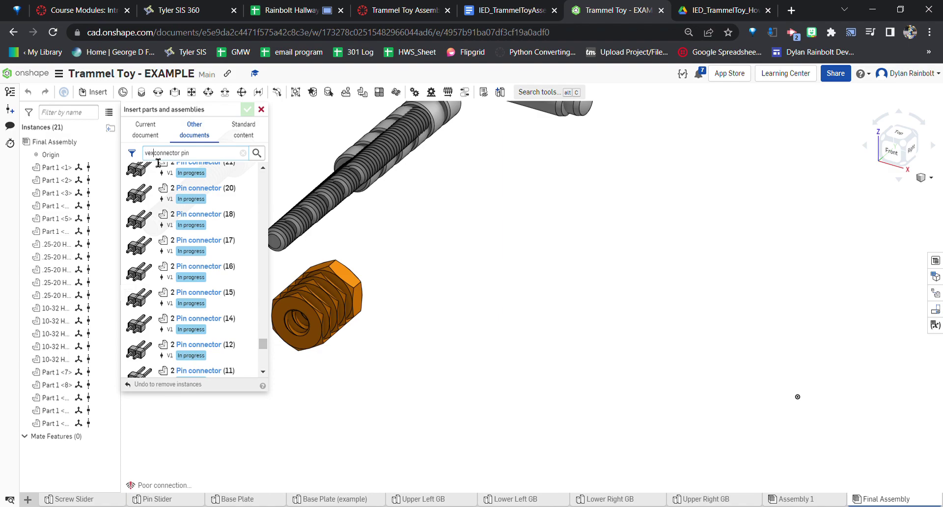
{"action": "key", "text": "Return"}
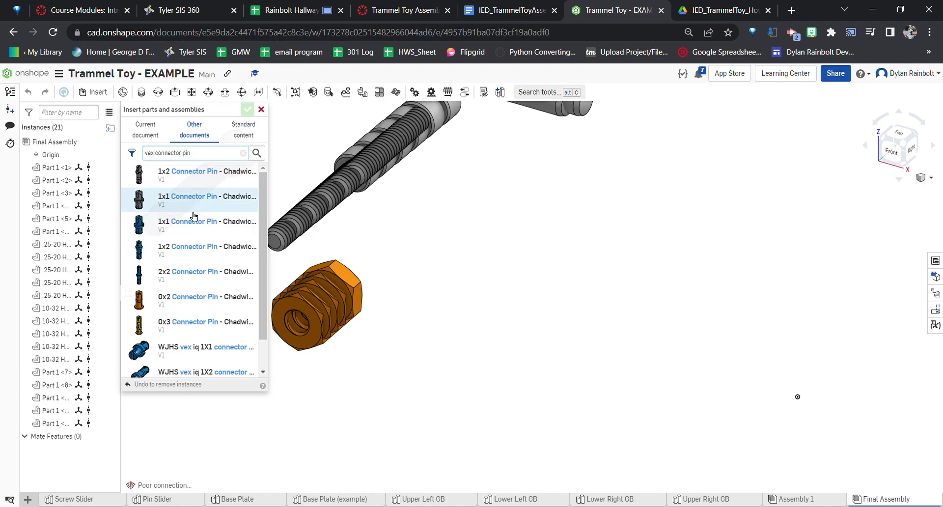
{"action": "left_click", "coordinate": [226, 226]}
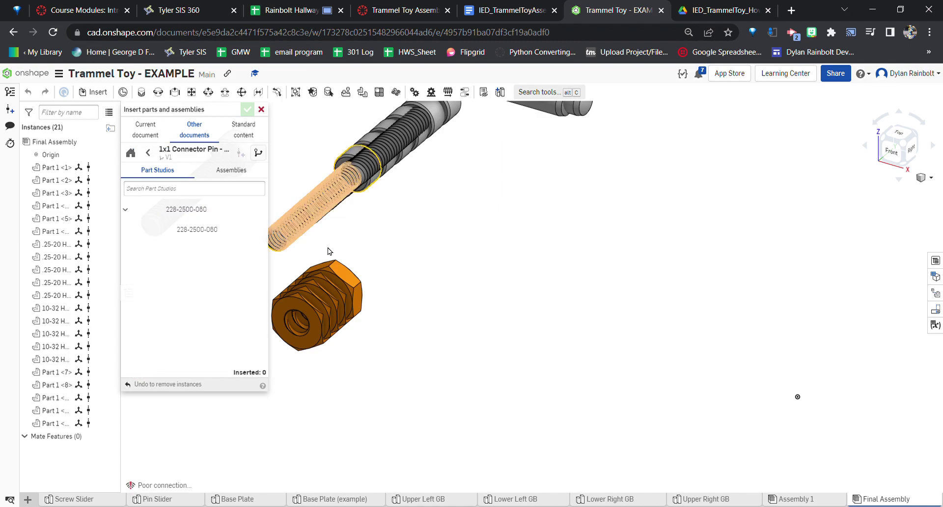
{"action": "left_click", "coordinate": [196, 230]}
{"action": "left_click", "coordinate": [400, 251]}
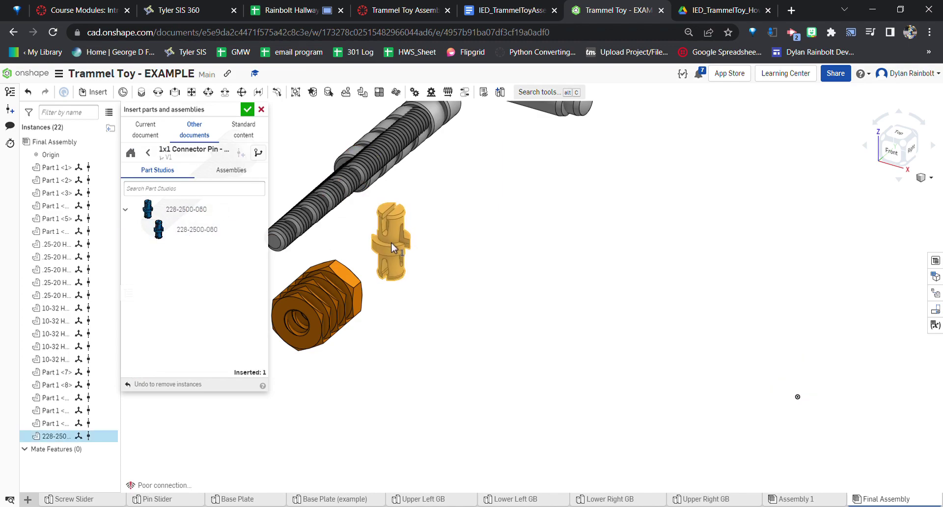
Step: Switch to the Google Docs instructions and change the VEX IQ Connector Pin's search term to "vex connector pin"
{"action": "left_click", "coordinate": [511, 10]}
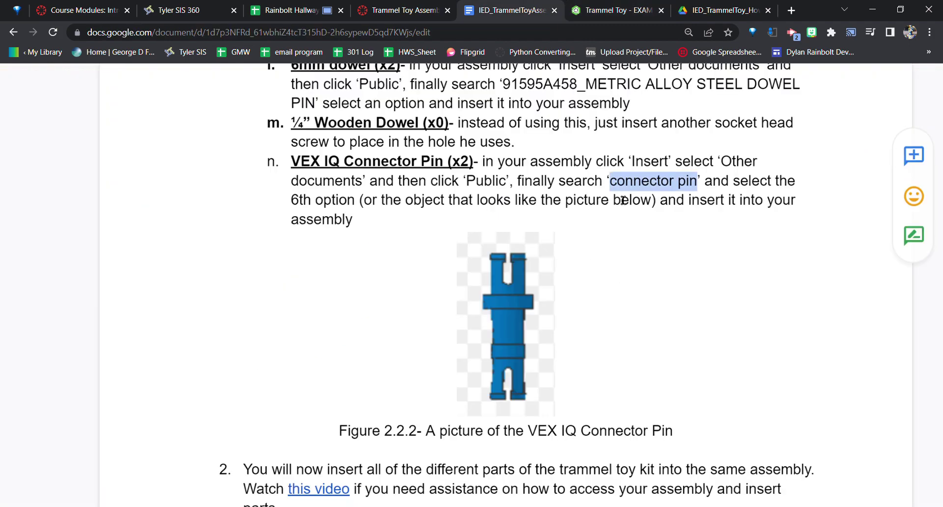
{"action": "key", "text": "Left"}
{"action": "type", "text": "vex"}
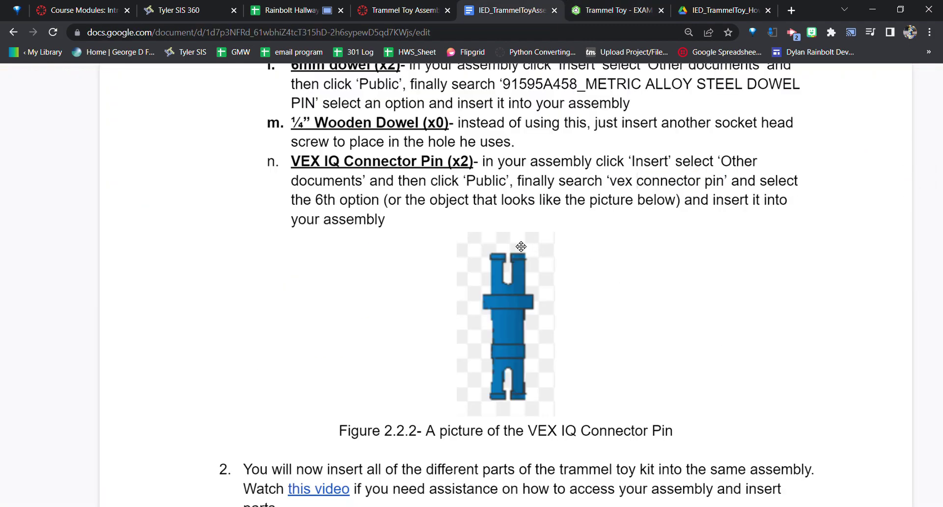
Step: Return to Onshape and search other documents again for "vex connector pin"
{"action": "left_click", "coordinate": [595, 7]}
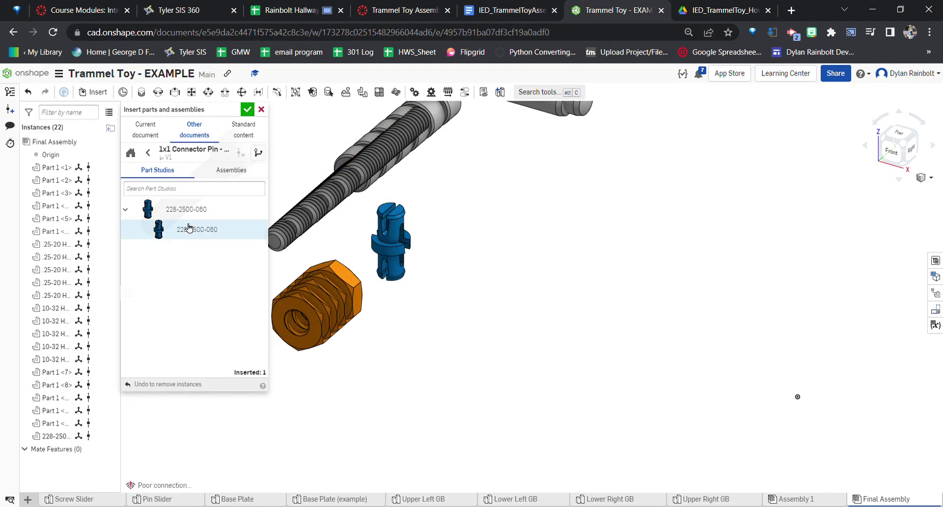
{"action": "left_click", "coordinate": [132, 154]}
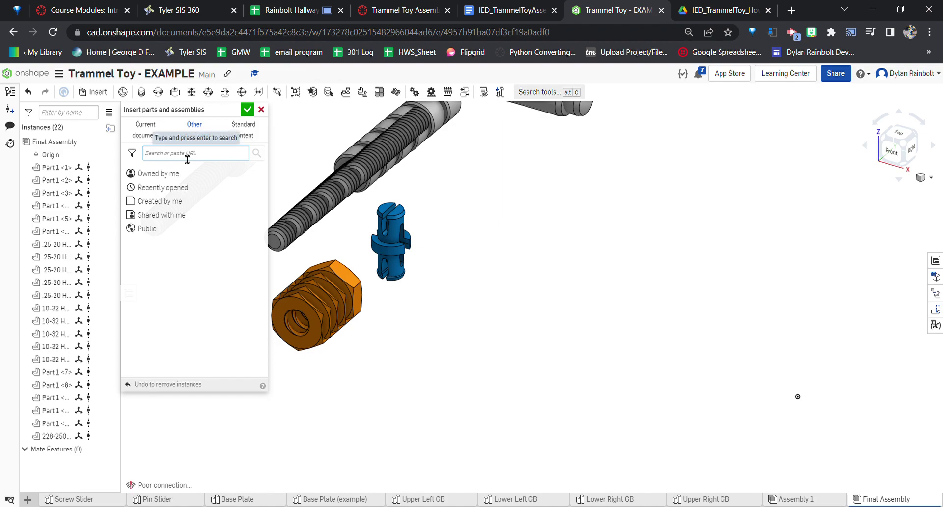
{"action": "type", "text": "vex"}
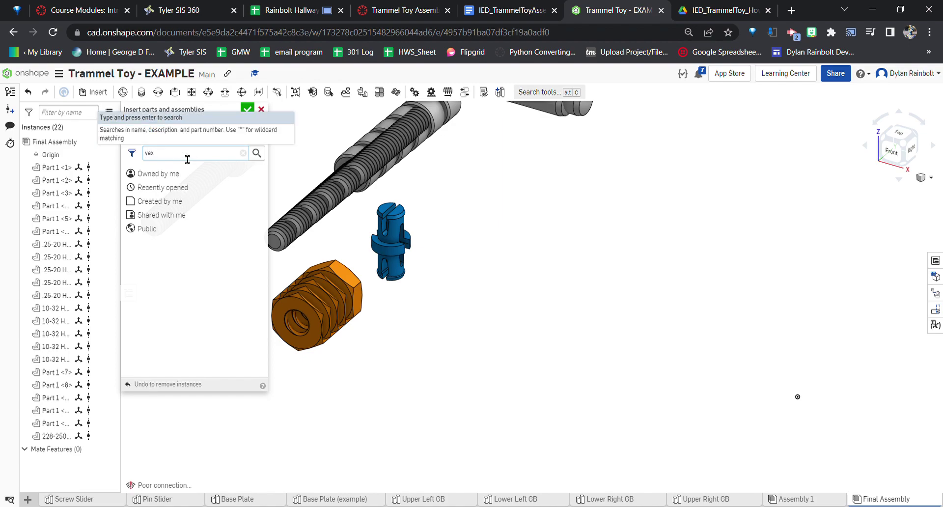
{"action": "type", "text": " connector pin"}
{"action": "key", "text": "Return"}
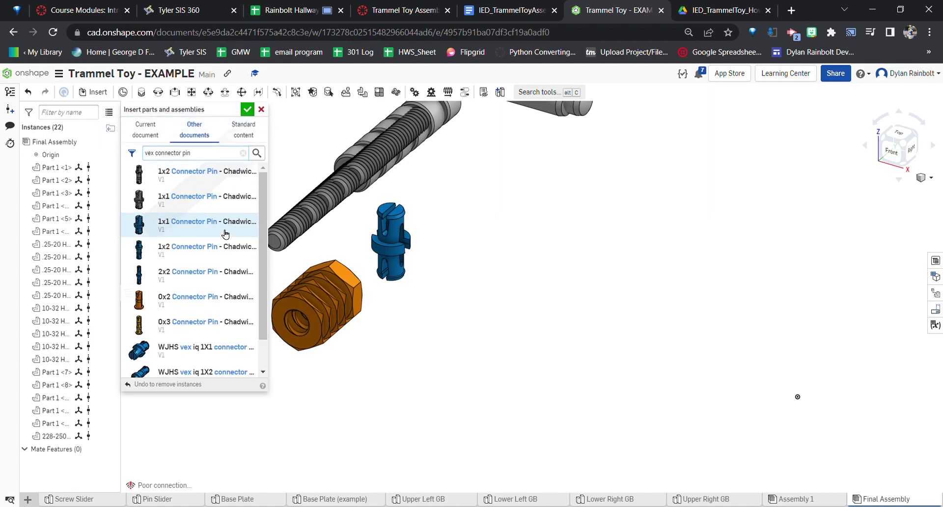
Step: In the Google Docs instructions, change the VEX IQ Connector Pin's option number from 6th to 3rd
{"action": "left_click", "coordinate": [511, 10]}
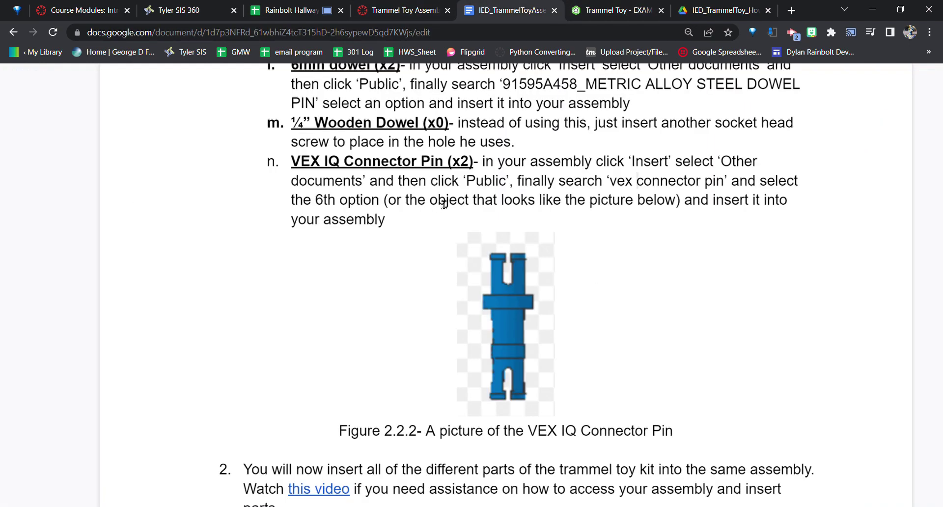
{"action": "double_click", "coordinate": [329, 201]}
{"action": "type", "text": "3rd"}
{"action": "scroll", "coordinate": [667, 307], "scroll_direction": "down", "scroll_amount": 1}
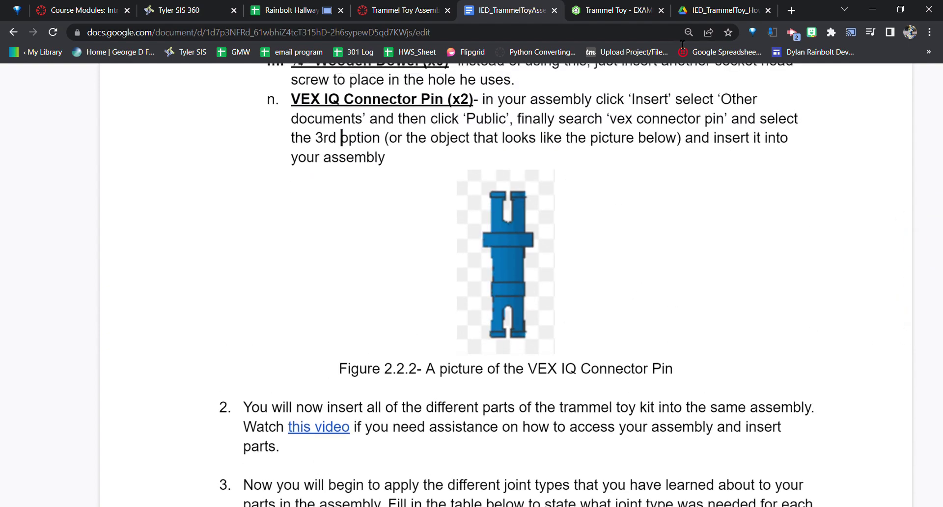
Step: Back in Onshape, try inserting two 1x2 Connector Pins next to the 1x1 pin, then cancel the whole insertion
{"action": "left_click", "coordinate": [616, 10]}
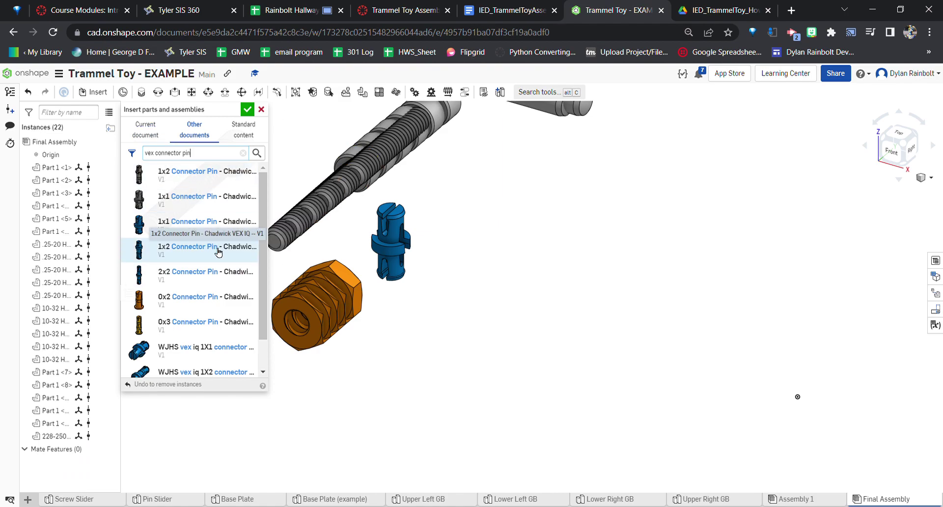
{"action": "left_click", "coordinate": [196, 251]}
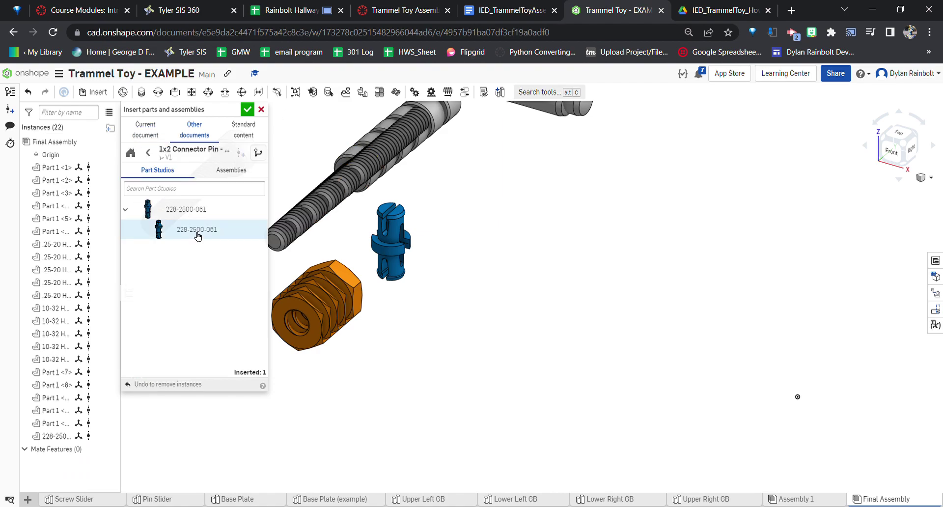
{"action": "left_click", "coordinate": [203, 234]}
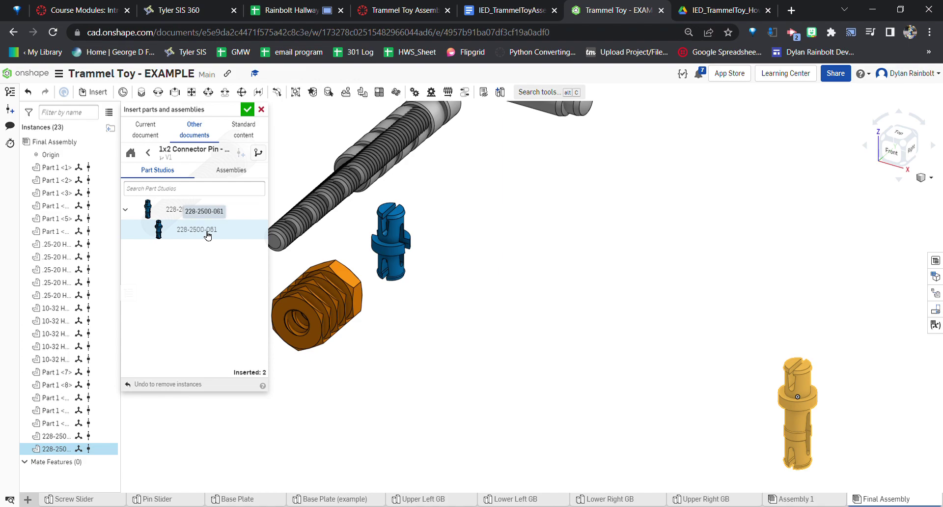
{"action": "left_click", "coordinate": [207, 235]}
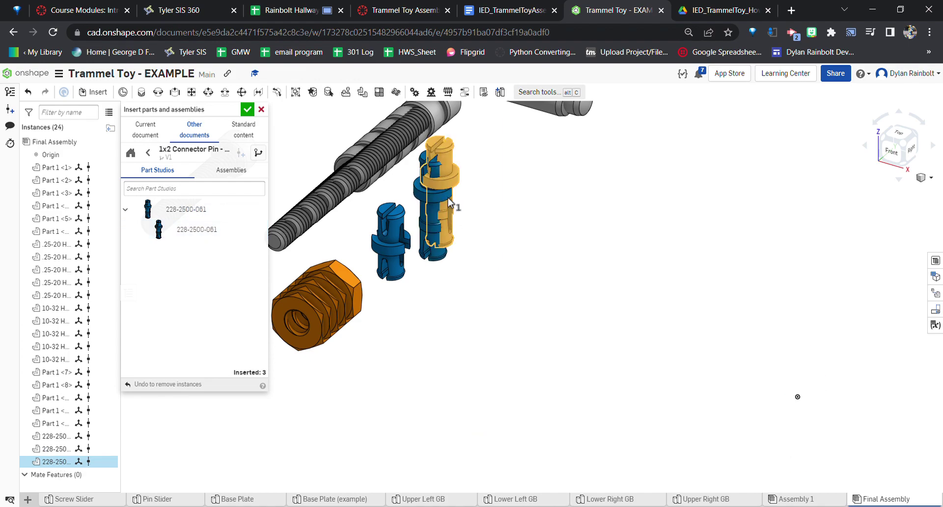
{"action": "left_click", "coordinate": [452, 203]}
{"action": "left_click", "coordinate": [388, 229]}
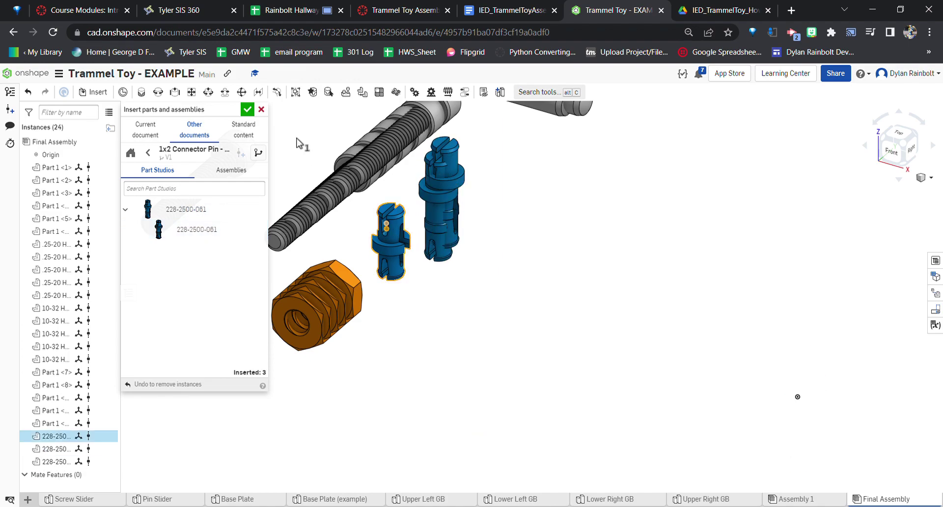
{"action": "left_click", "coordinate": [261, 110]}
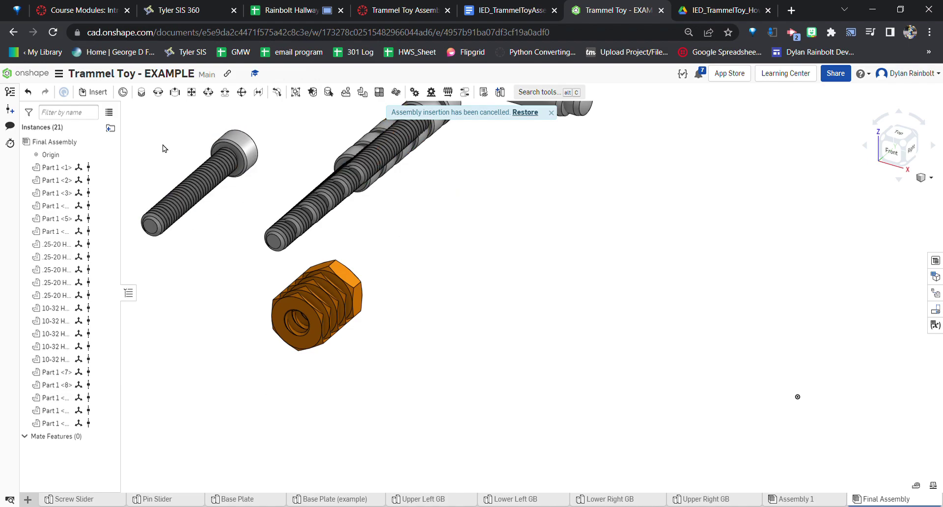
{"action": "left_click", "coordinate": [95, 92]}
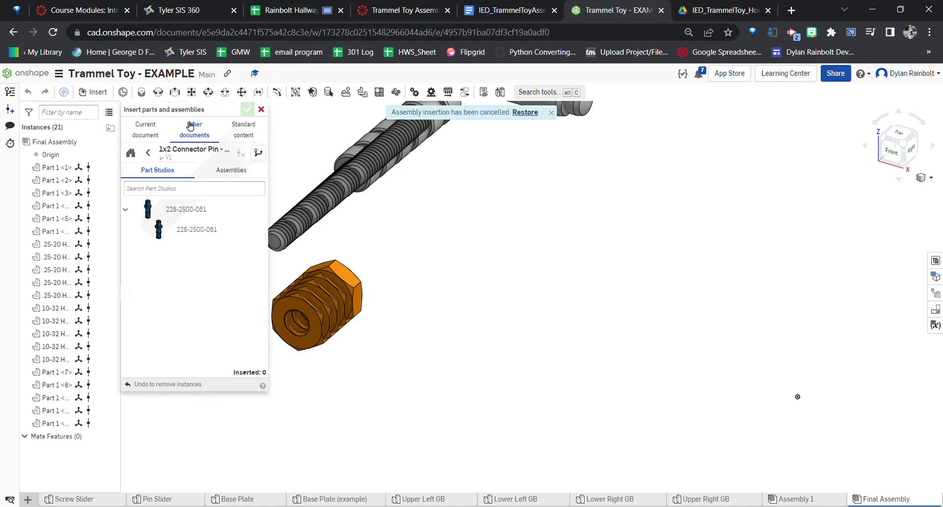
{"action": "left_click", "coordinate": [193, 231]}
{"action": "left_click", "coordinate": [402, 230]}
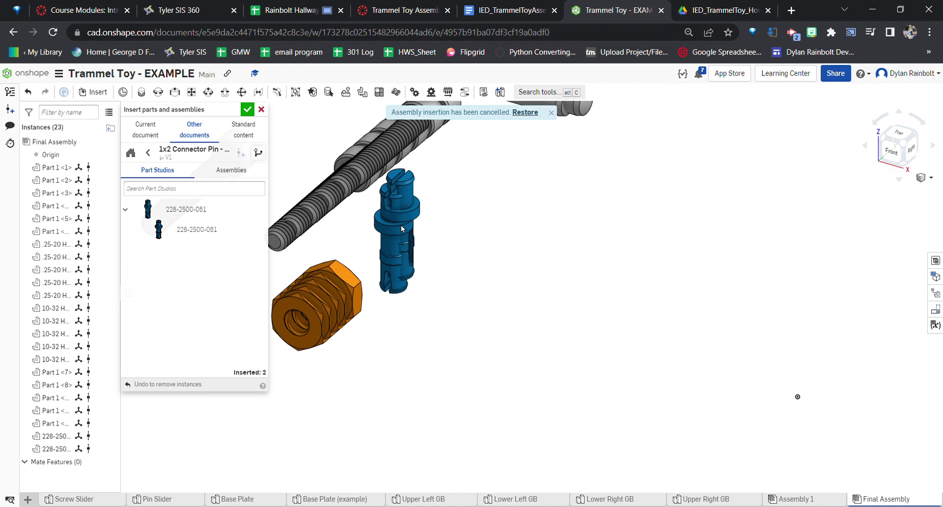
{"action": "left_click", "coordinate": [247, 110]}
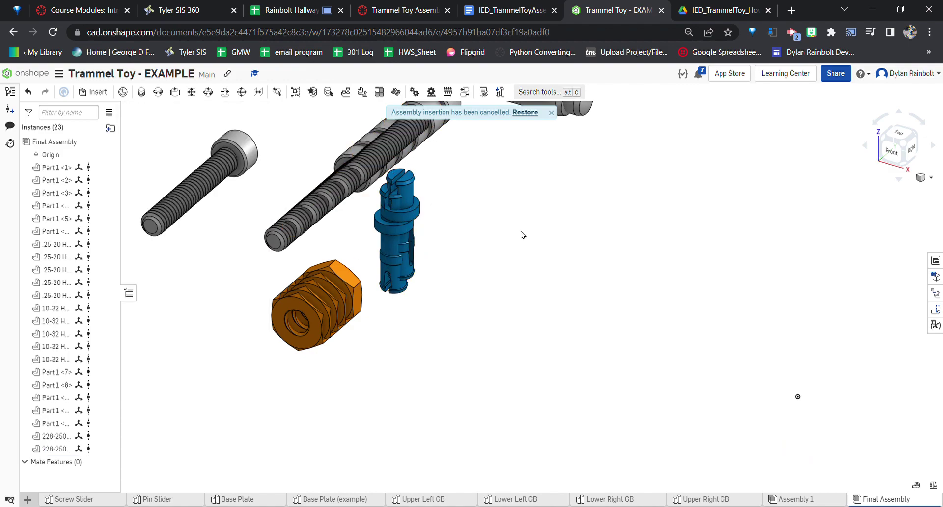
{"action": "left_click", "coordinate": [551, 112]}
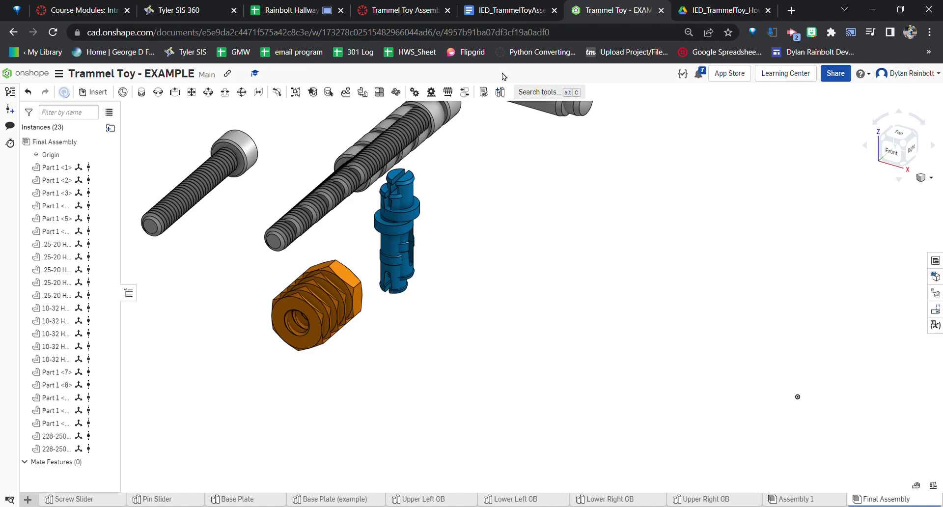
Step: Review the Google Docs joint type table and hardware list against the parts inserted in the Onshape Final Assembly
{"action": "left_click", "coordinate": [535, 10]}
{"action": "scroll", "coordinate": [527, 271], "scroll_direction": "down", "scroll_amount": 2}
{"action": "scroll", "coordinate": [527, 272], "scroll_direction": "down", "scroll_amount": 4}
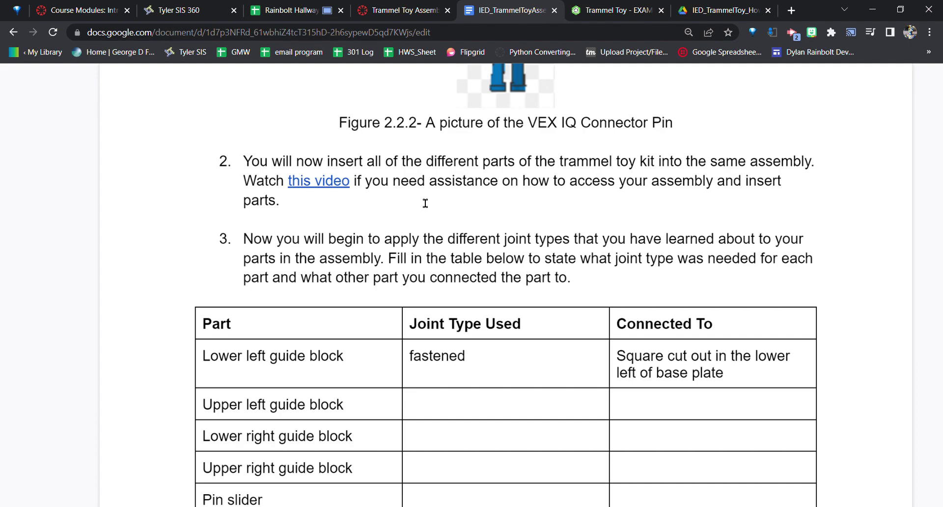
{"action": "left_click", "coordinate": [612, 10]}
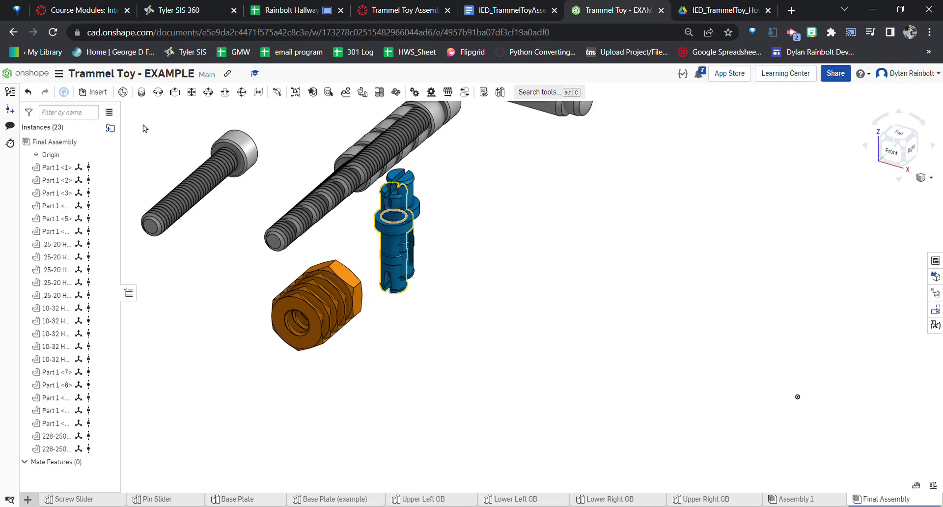
{"action": "scroll", "coordinate": [457, 421], "scroll_direction": "down", "scroll_amount": 5}
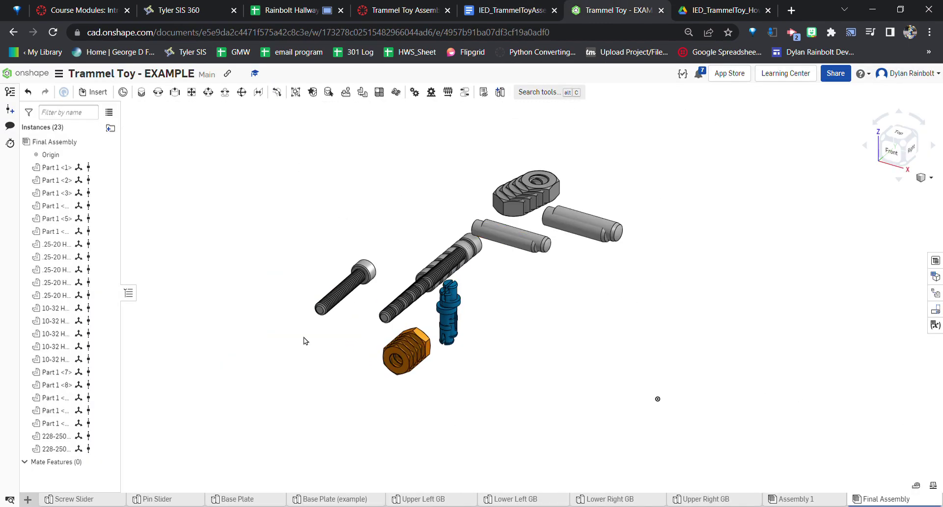
{"action": "left_click", "coordinate": [511, 10]}
{"action": "scroll", "coordinate": [463, 324], "scroll_direction": "up", "scroll_amount": 10}
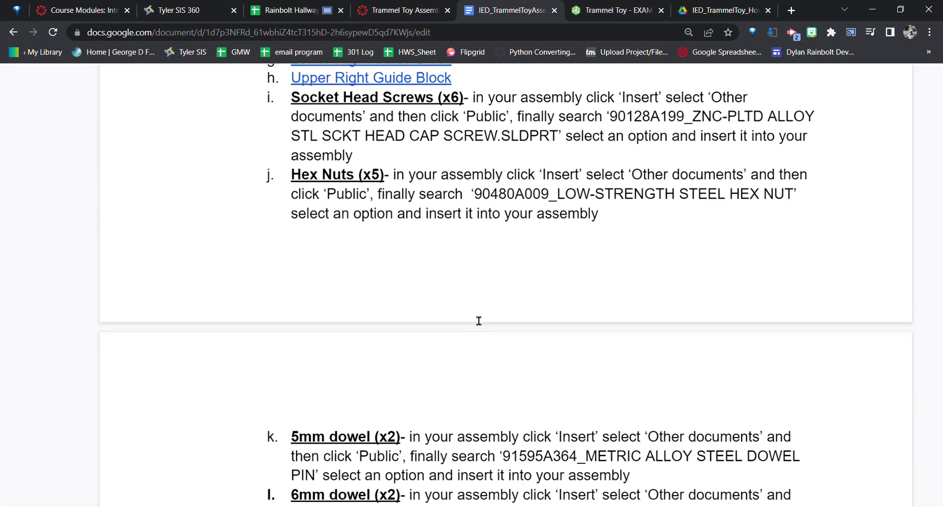
{"action": "left_click", "coordinate": [342, 316]}
{"action": "left_click", "coordinate": [594, 7]}
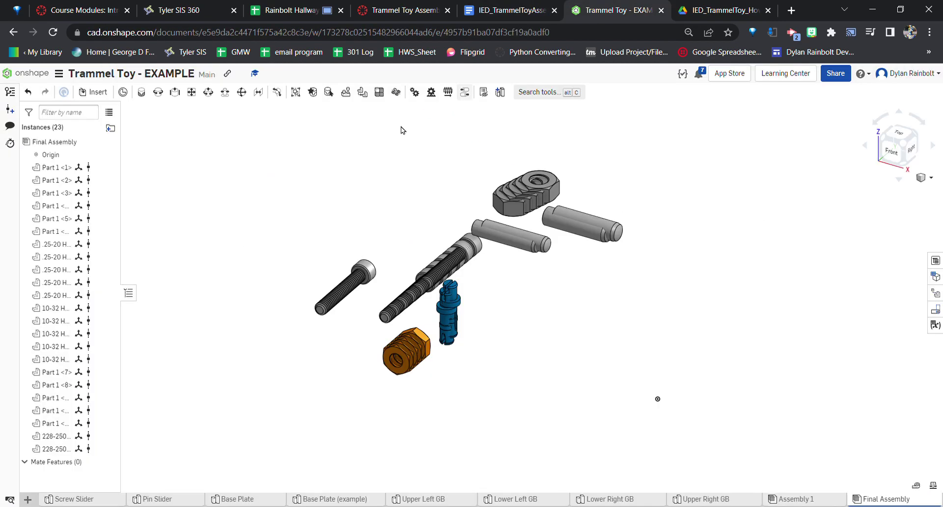
Step: Insert the Upper Left, Upper Right, Lower Left and Lower Right GB guide blocks from the current document, placing them beyond the grey pins
{"action": "left_click", "coordinate": [531, 12]}
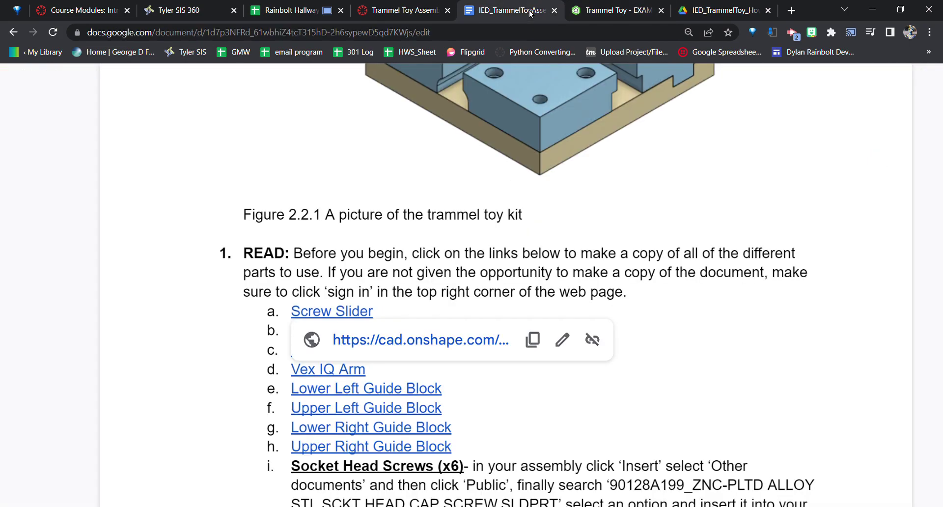
{"action": "left_click", "coordinate": [617, 11]}
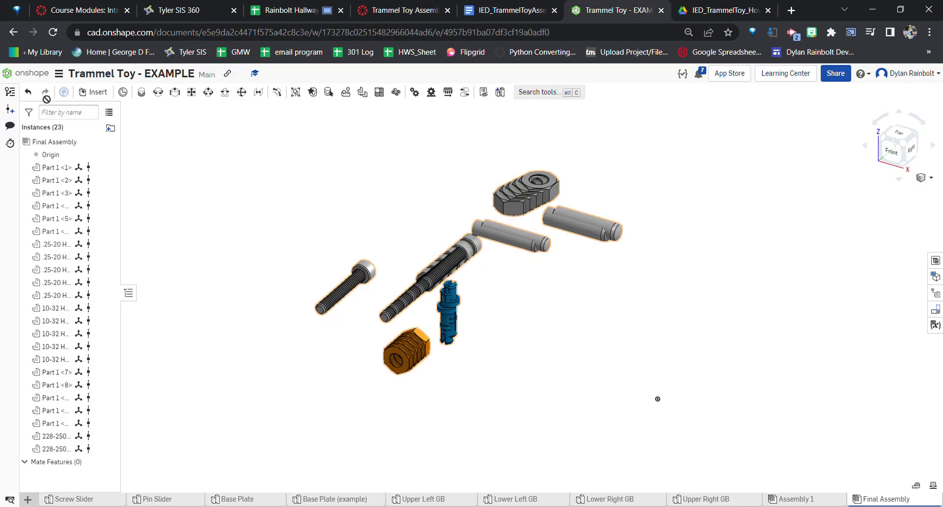
{"action": "left_click", "coordinate": [94, 92]}
{"action": "left_click", "coordinate": [153, 135]}
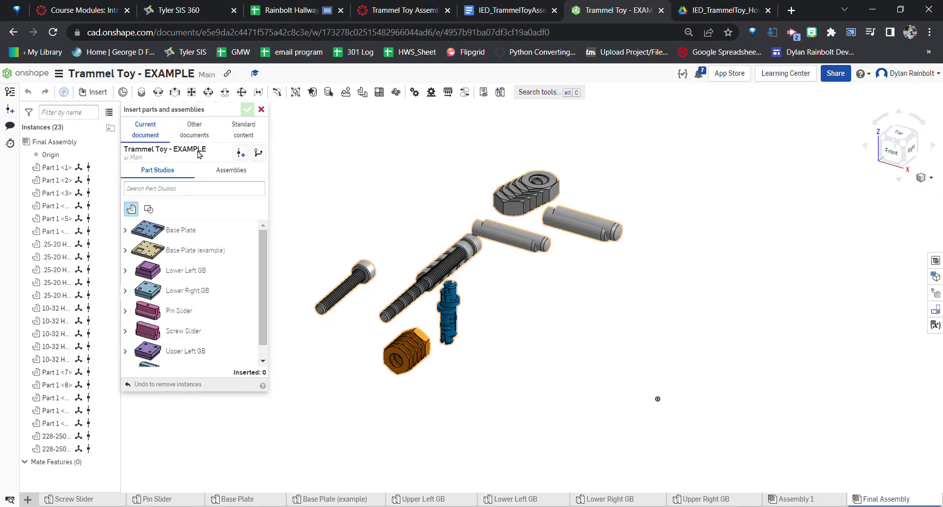
{"action": "scroll", "coordinate": [213, 273], "scroll_direction": "down", "scroll_amount": 1}
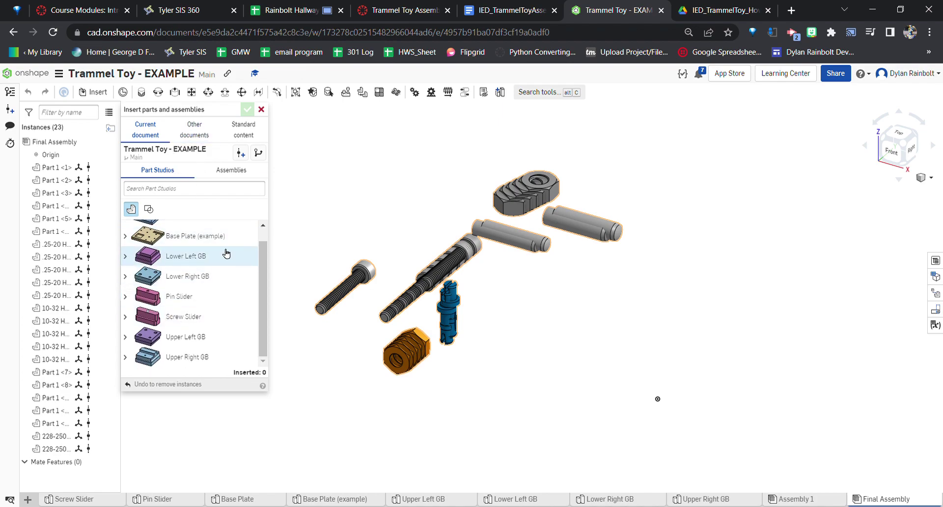
{"action": "left_click", "coordinate": [213, 346]}
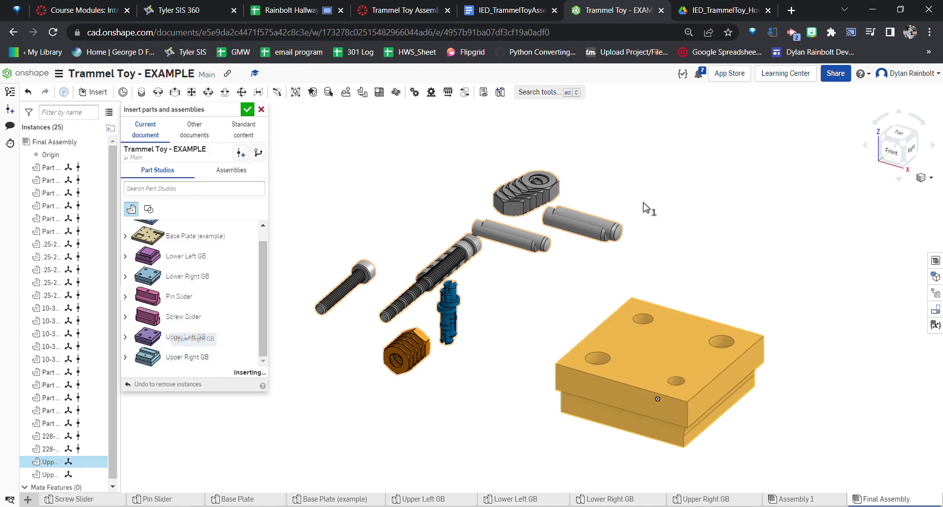
{"action": "left_click", "coordinate": [707, 175]}
{"action": "left_click", "coordinate": [196, 275]}
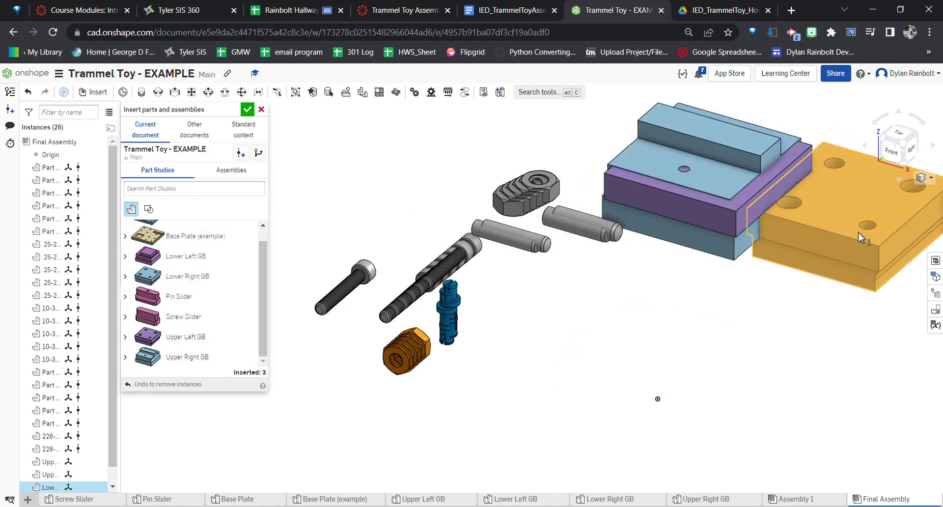
{"action": "left_click", "coordinate": [845, 211]}
Step: Insert the Screw Slider and Pin Slider behind the screws and the Base Plate (example) in front of the guide blocks, and accept the insertion
{"action": "left_click", "coordinate": [206, 316]}
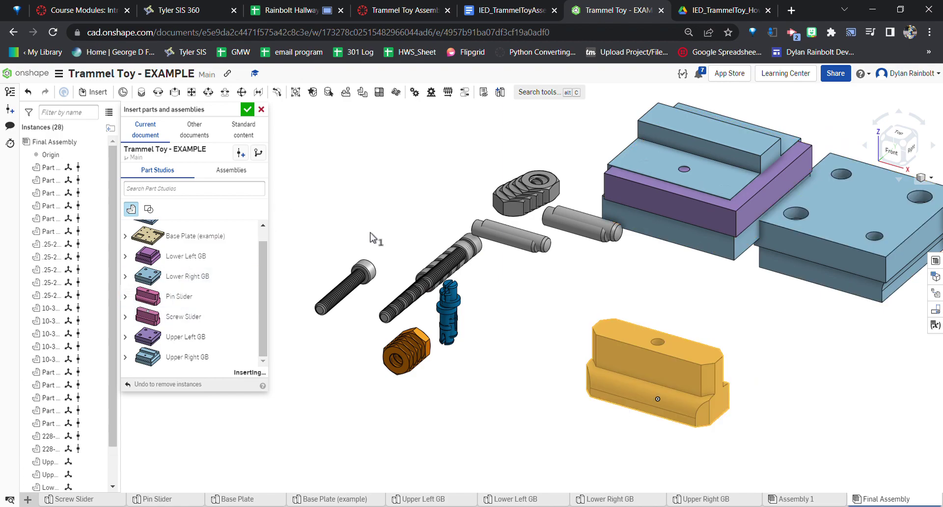
{"action": "left_click", "coordinate": [427, 158]}
{"action": "left_click", "coordinate": [196, 235]}
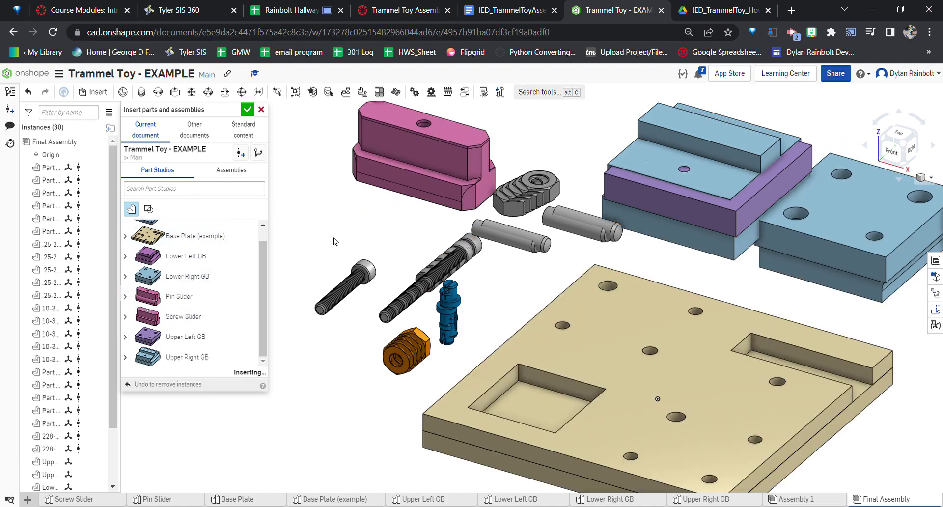
{"action": "left_click", "coordinate": [319, 295]}
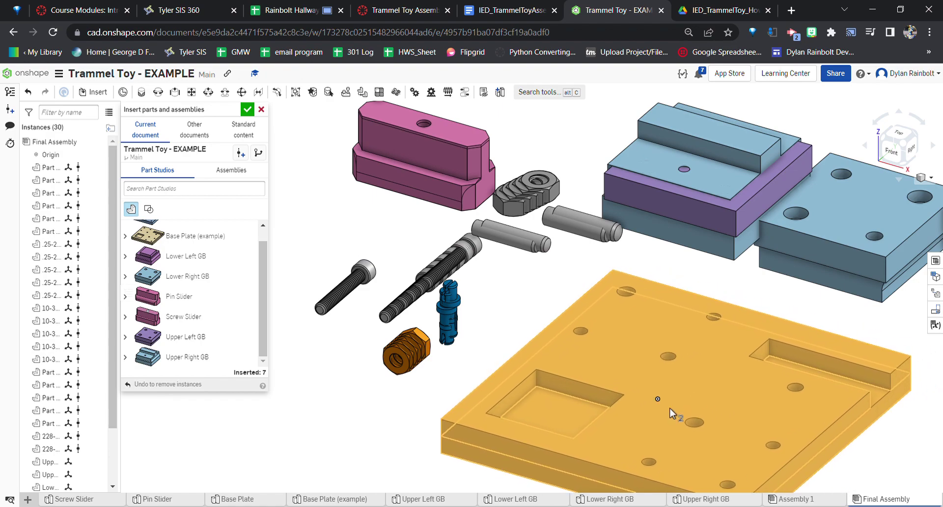
{"action": "left_click", "coordinate": [665, 411]}
{"action": "scroll", "coordinate": [484, 172], "scroll_direction": "down", "scroll_amount": 5}
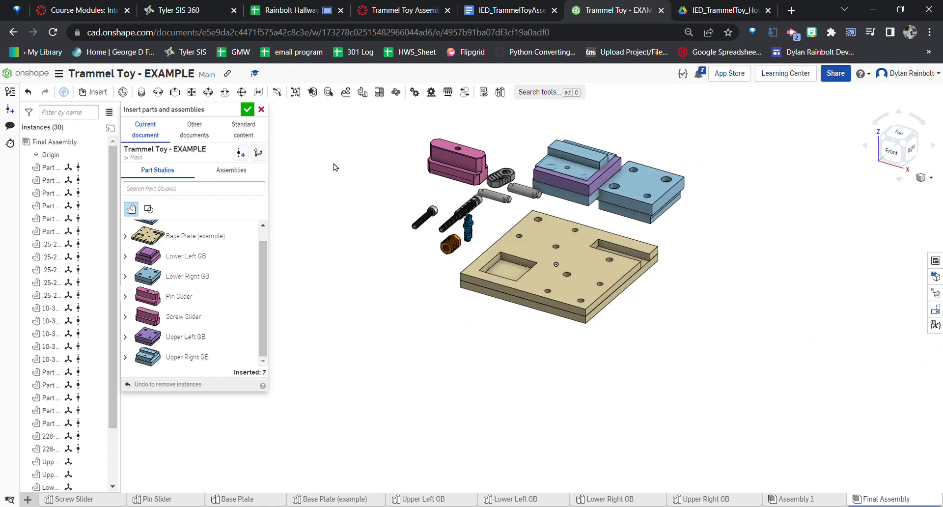
{"action": "left_click", "coordinate": [248, 109]}
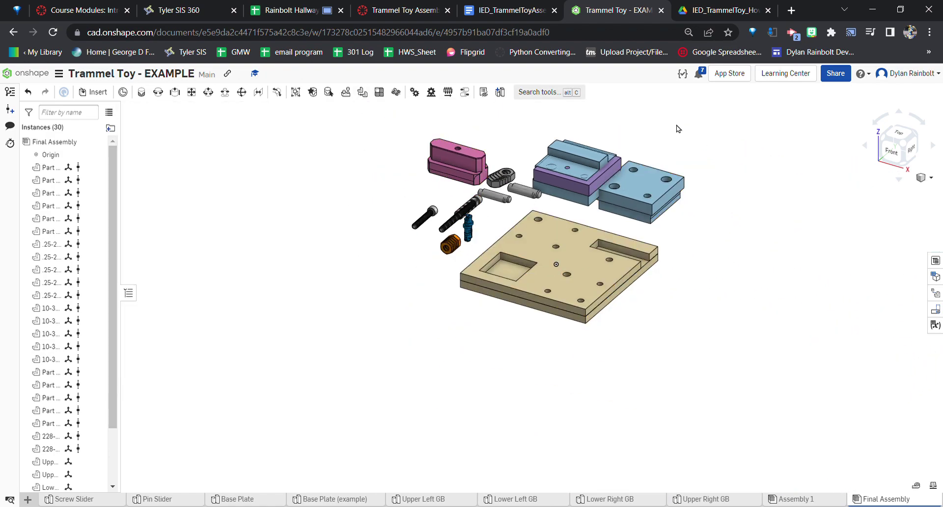